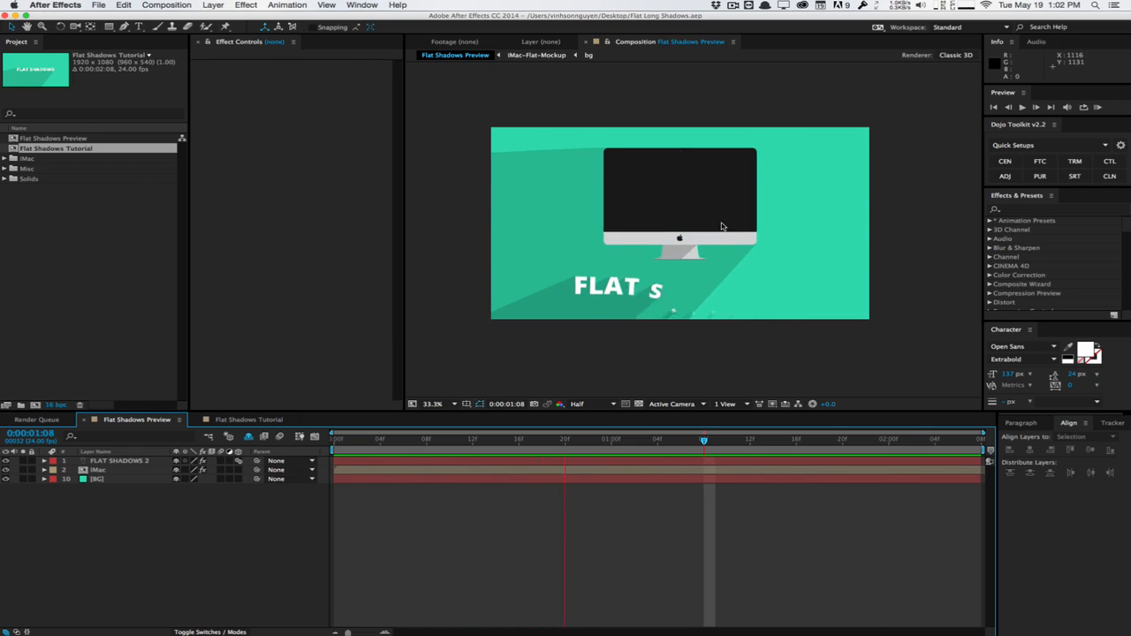
Open the Flat Shadows Tutorial composition and move the playhead to 0:00:01:17 so the full title shows
left_click(731, 90)
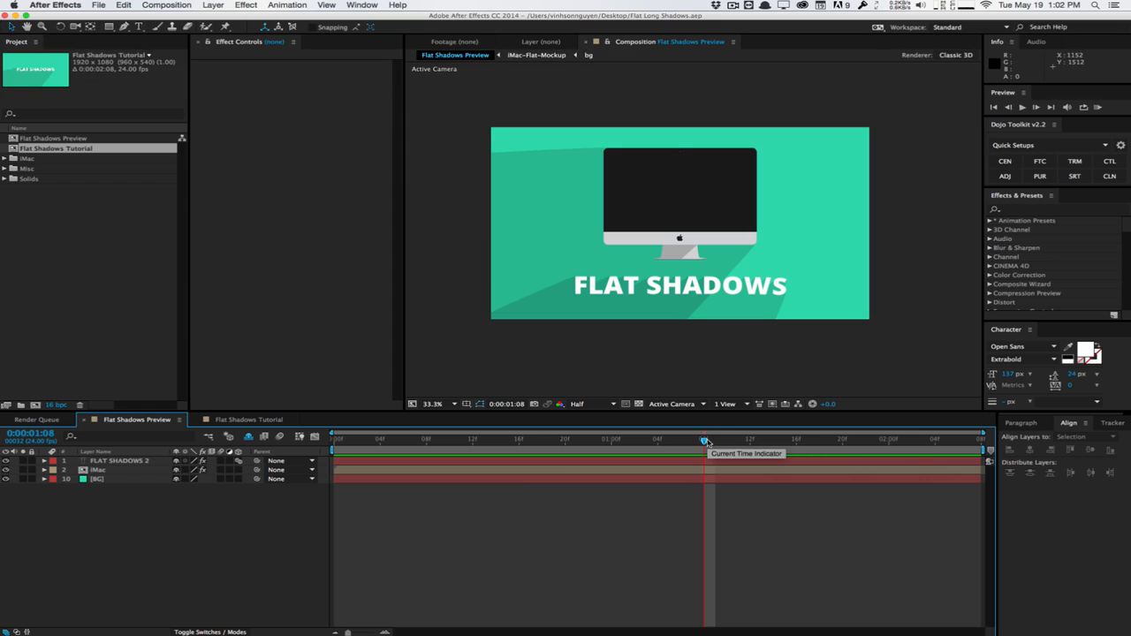
left_click_drag(707, 439, 756, 389)
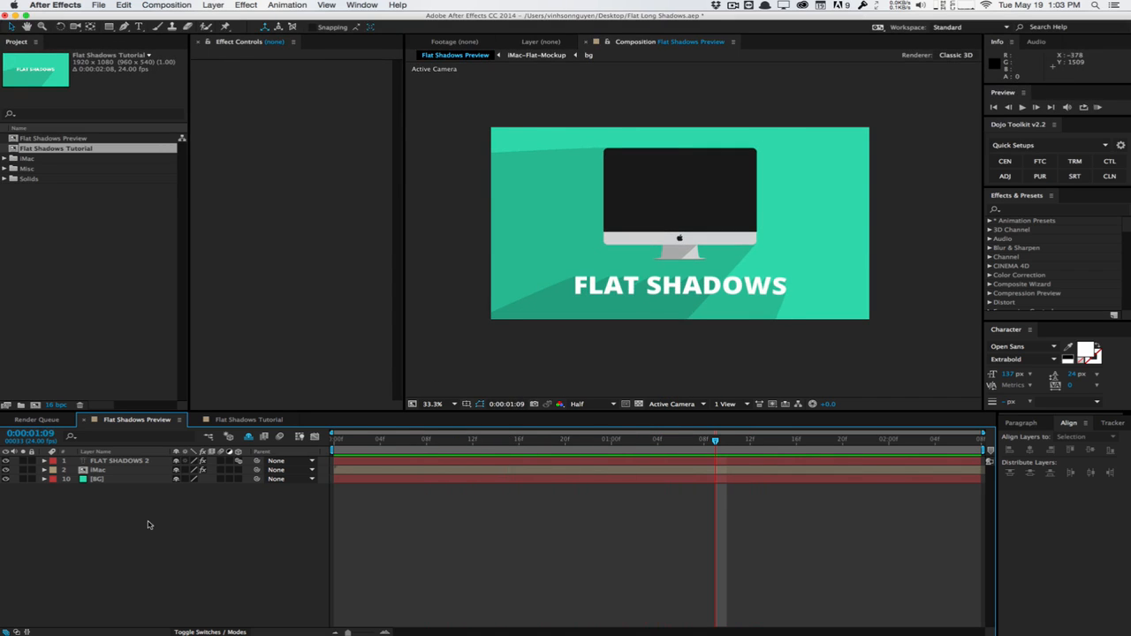
left_click(248, 421)
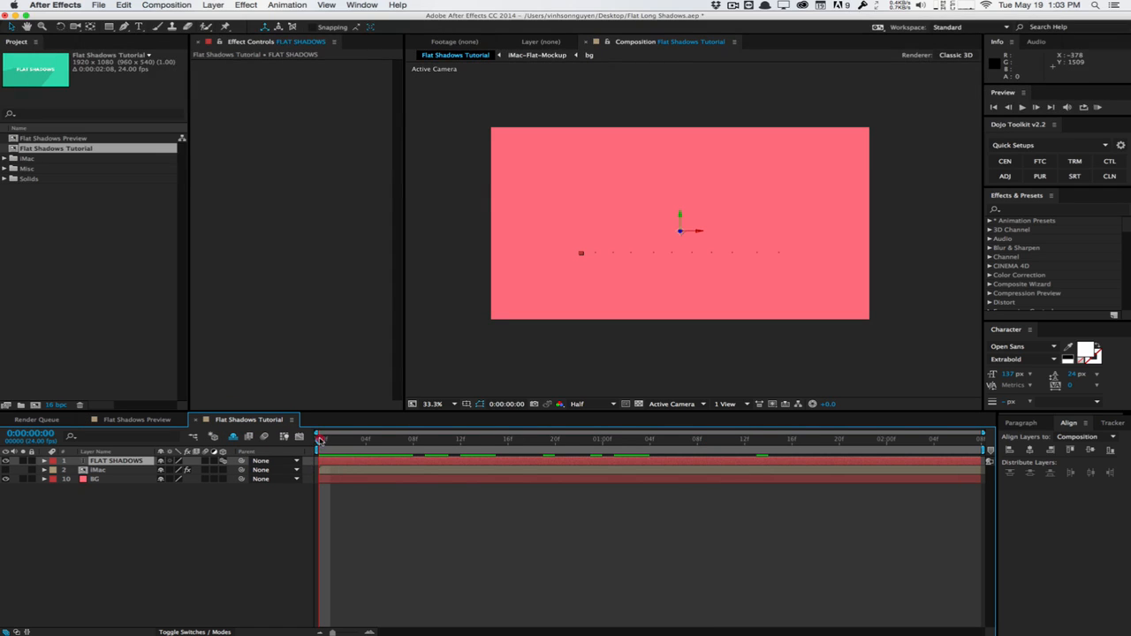
left_click_drag(319, 440, 810, 408)
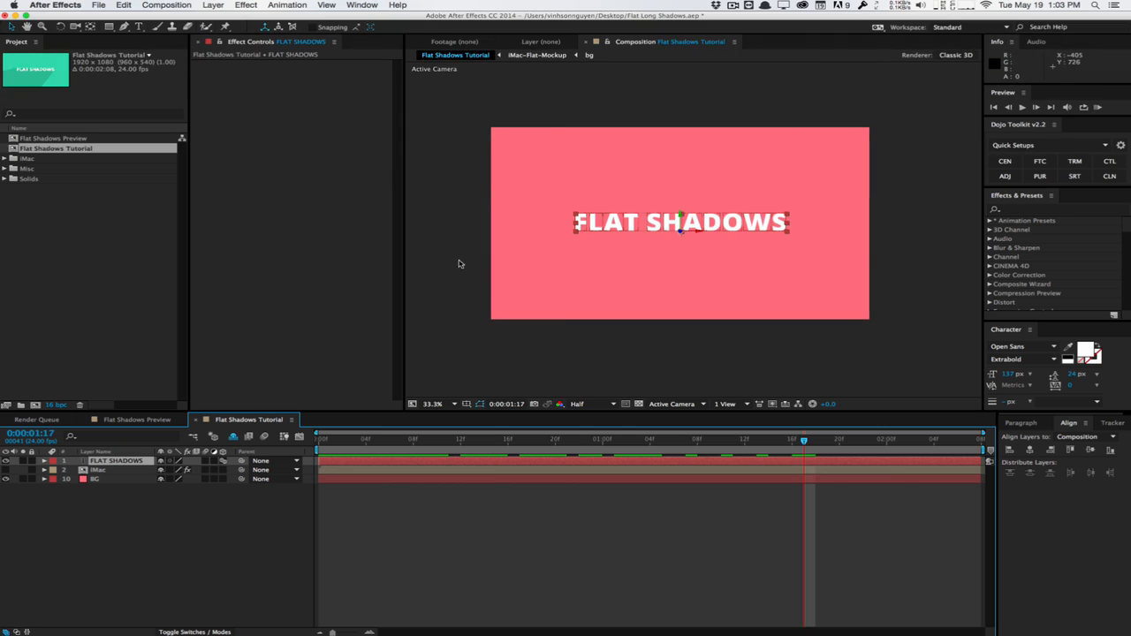
Find the CC Radial Fast Blur effect and apply it to the FLAT SHADOWS text layer
left_click(1035, 209)
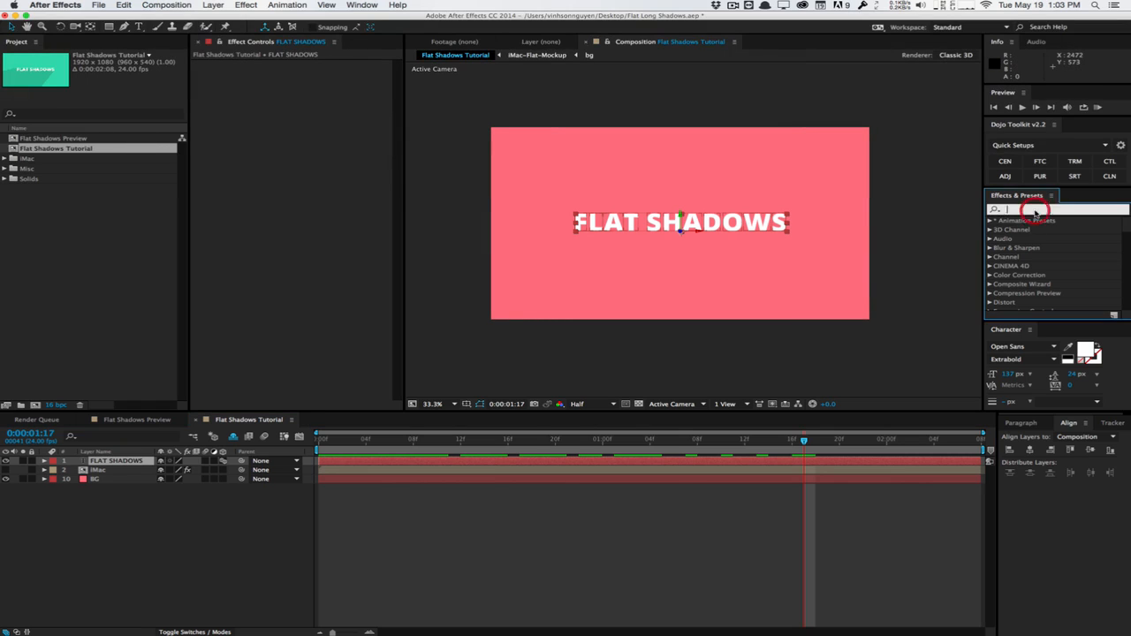
type("cc ra")
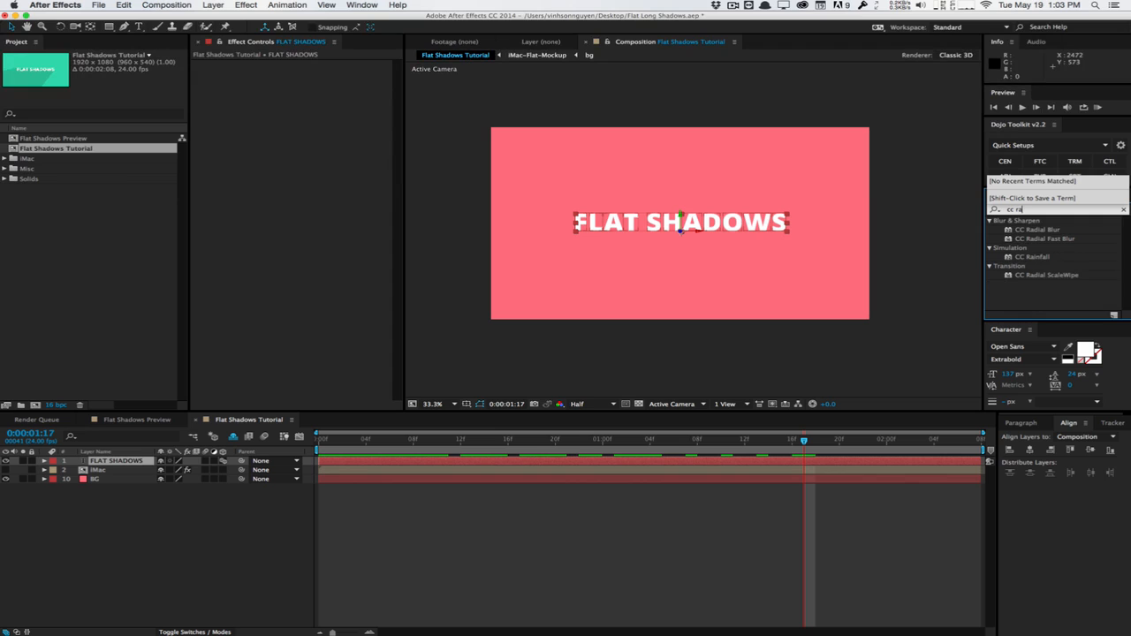
left_click(1034, 239)
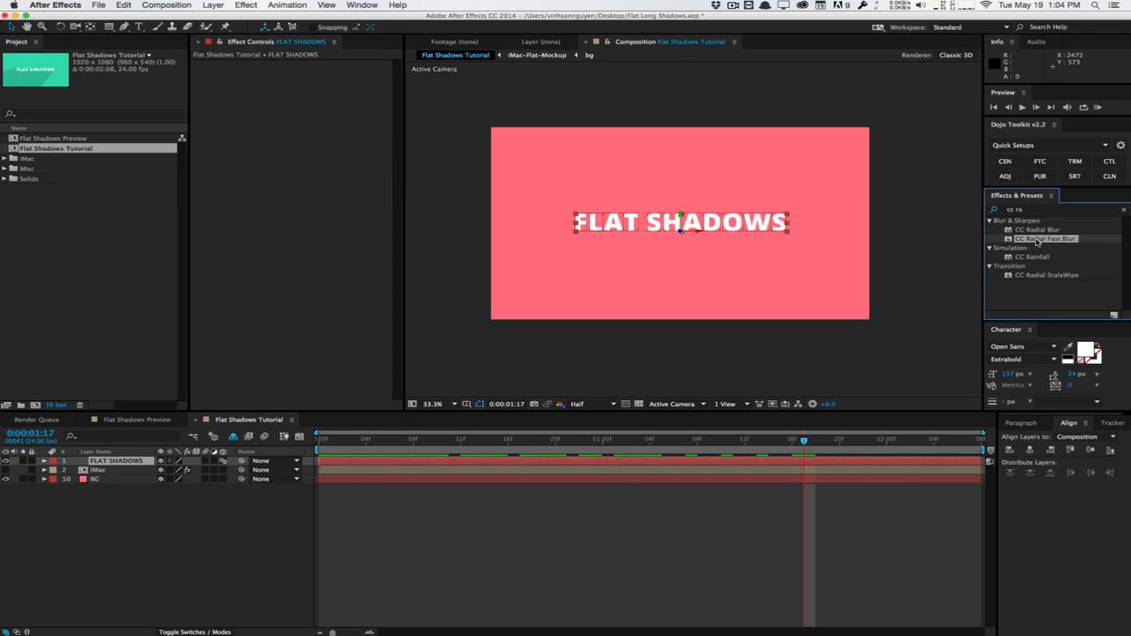
left_click_drag(1036, 239, 735, 249)
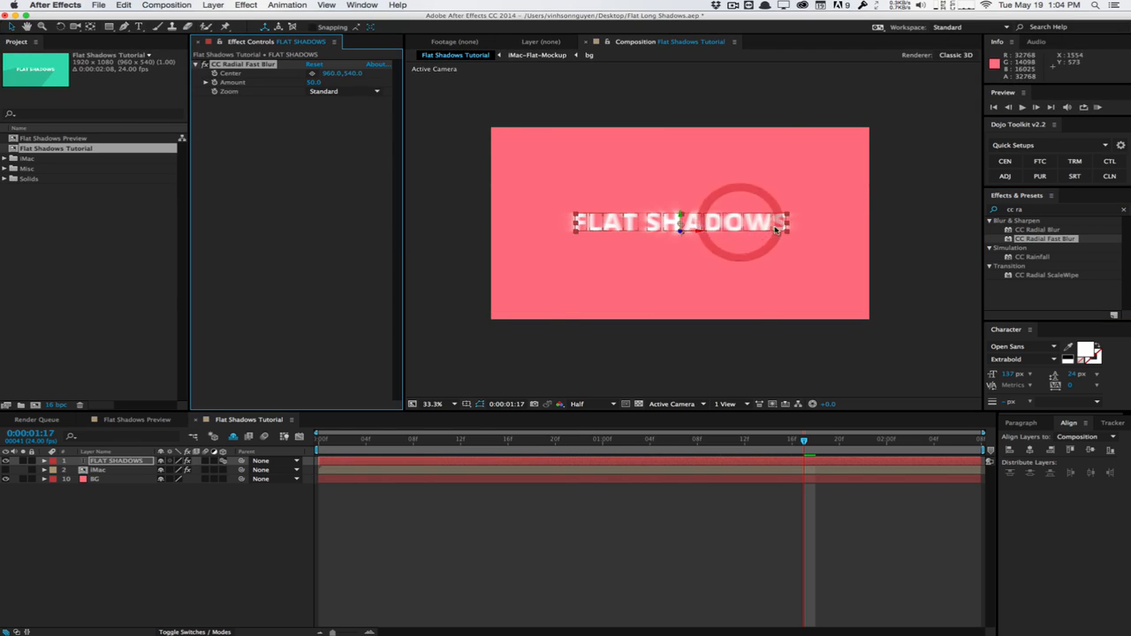
Set the radial blur's Amount to 100 and deselect the text layer
left_click(314, 82)
type("100")
key("Return")
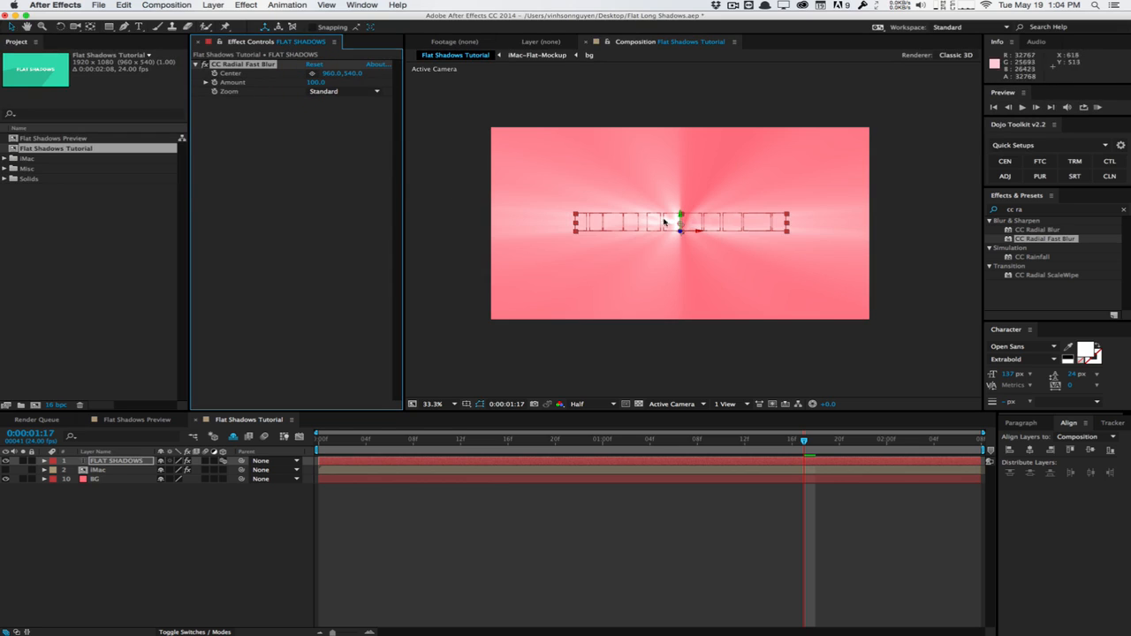
left_click(426, 128)
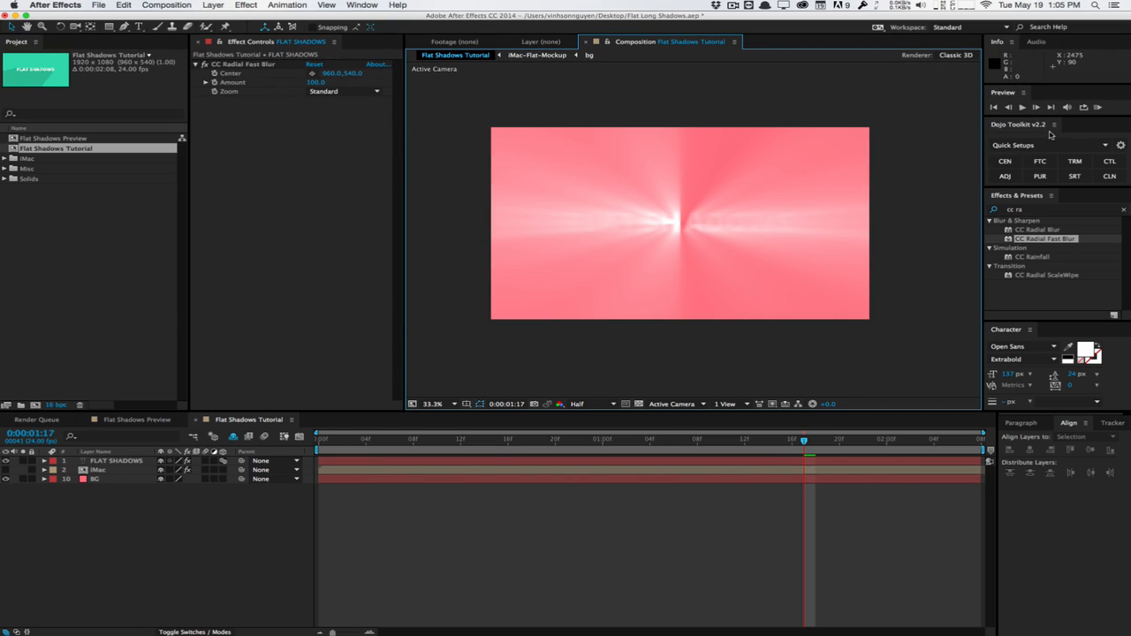
Search the effects library for Matte Choker
left_click(1052, 208)
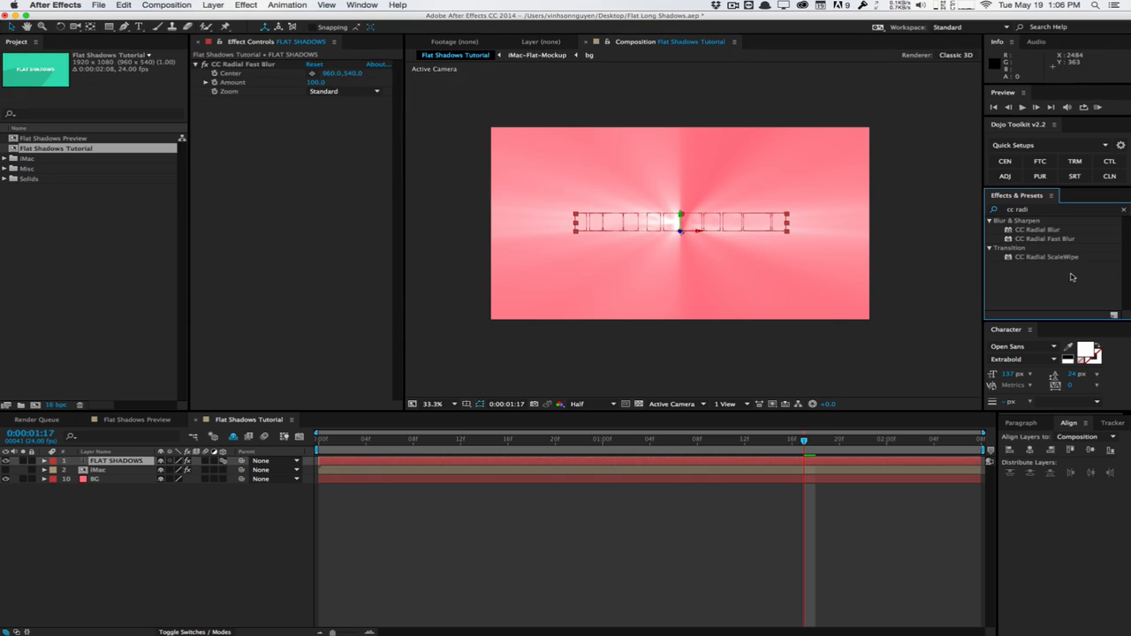
left_click(1078, 212)
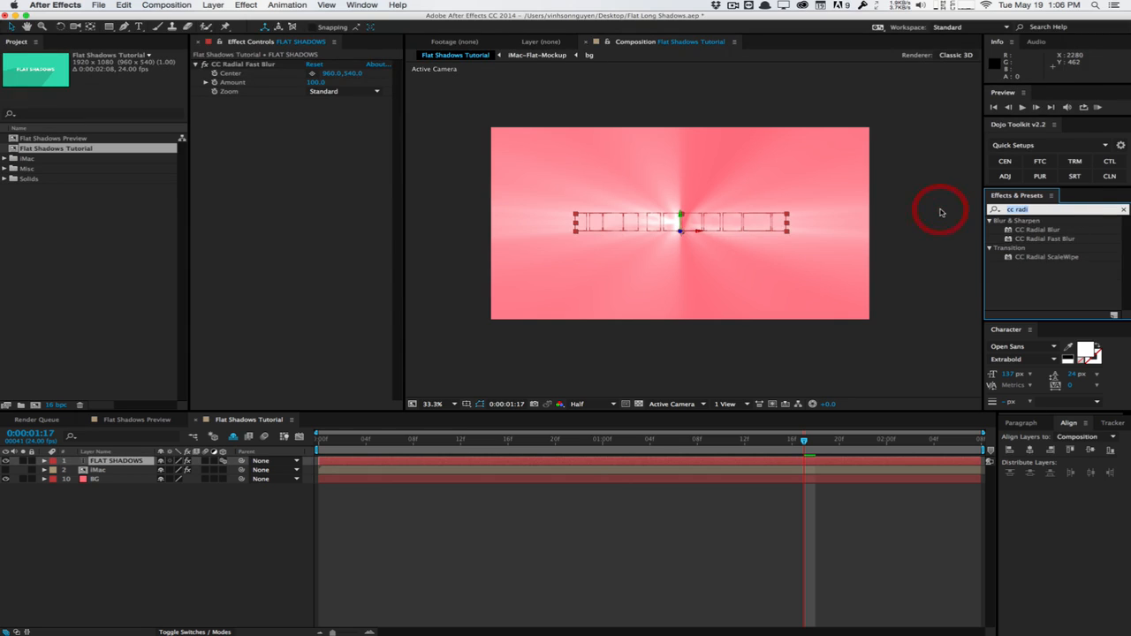
type("matte c")
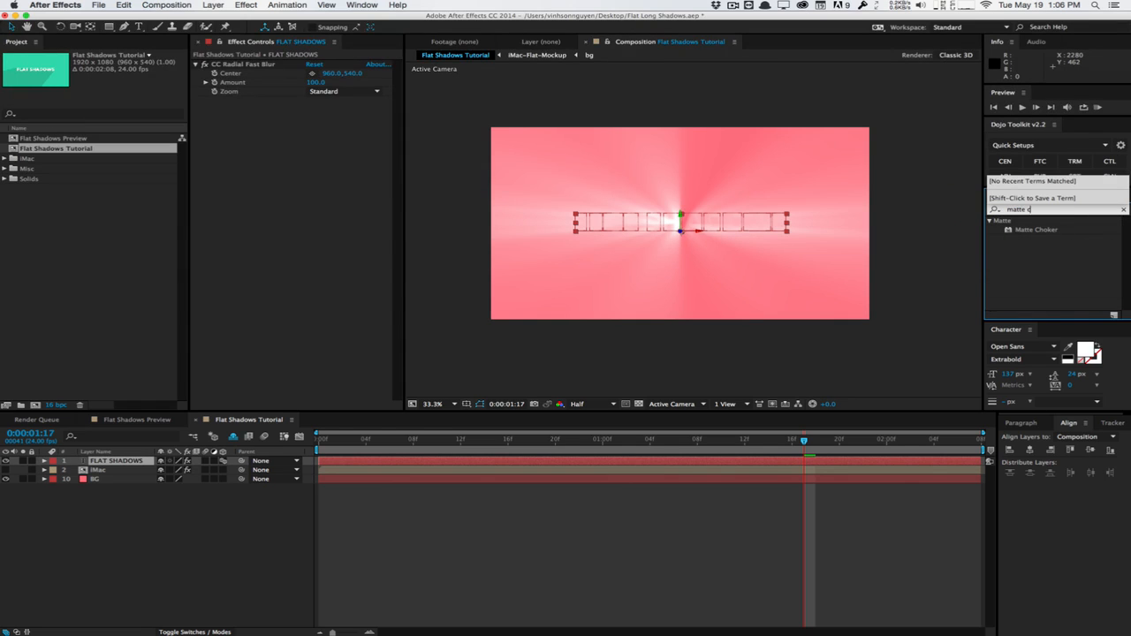
type("hoker")
left_click(334, 232)
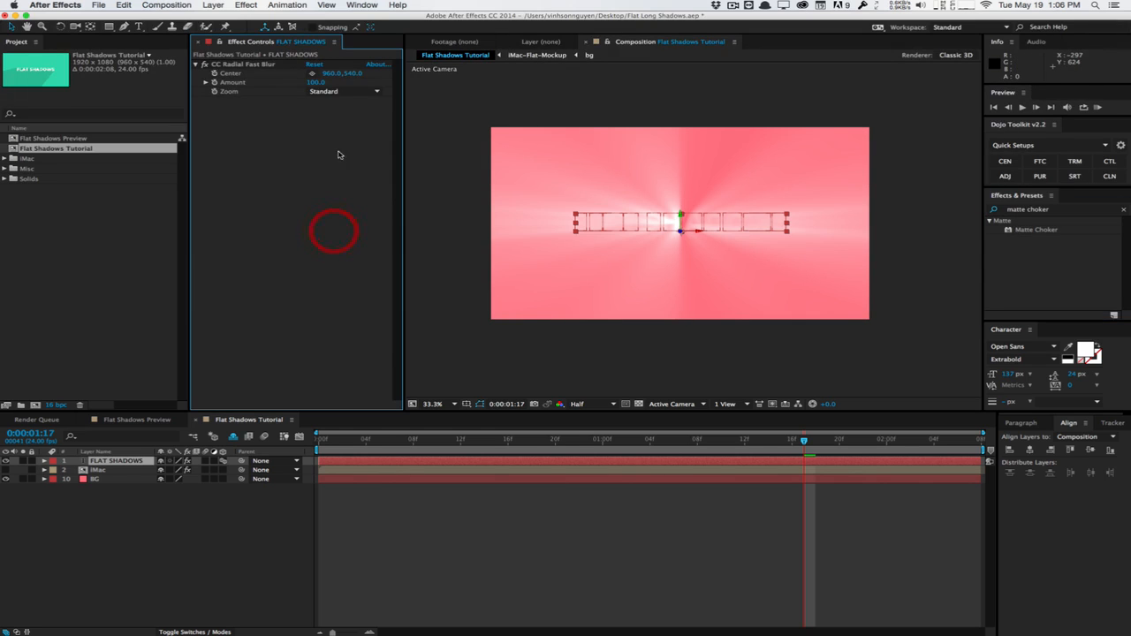
Place the radial blur's Center above the composition frame at about 351, -57 and move the playhead to 0:00:01:10
left_click(311, 75)
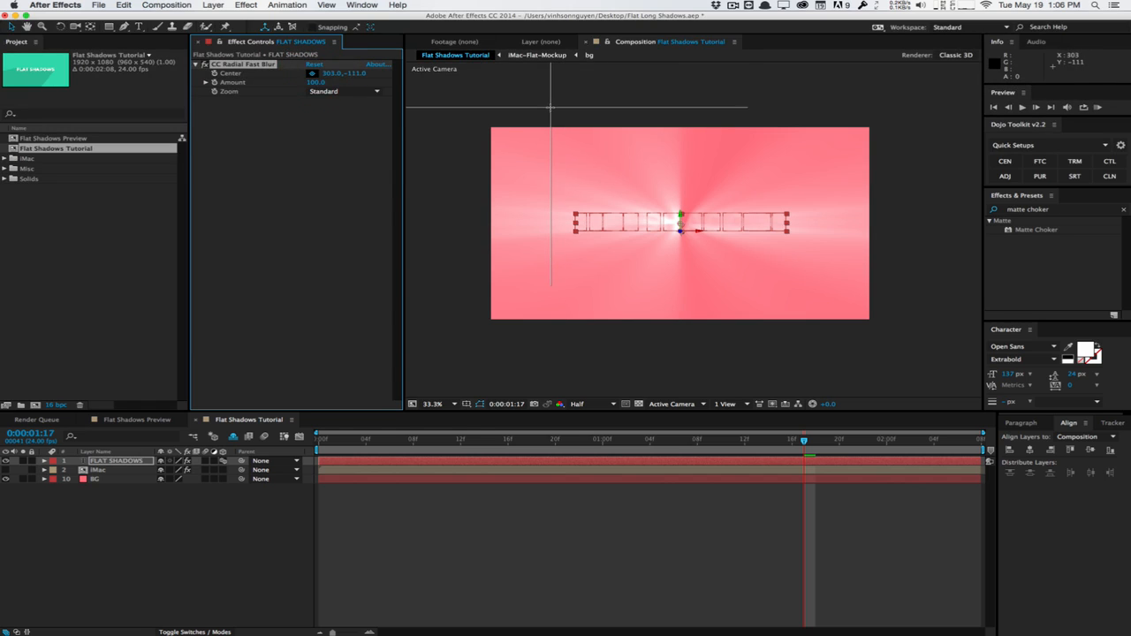
left_click(544, 107)
mouse_move(544, 107)
left_mouse_down()
mouse_move(571, 126)
mouse_move(560, 120)
left_mouse_up()
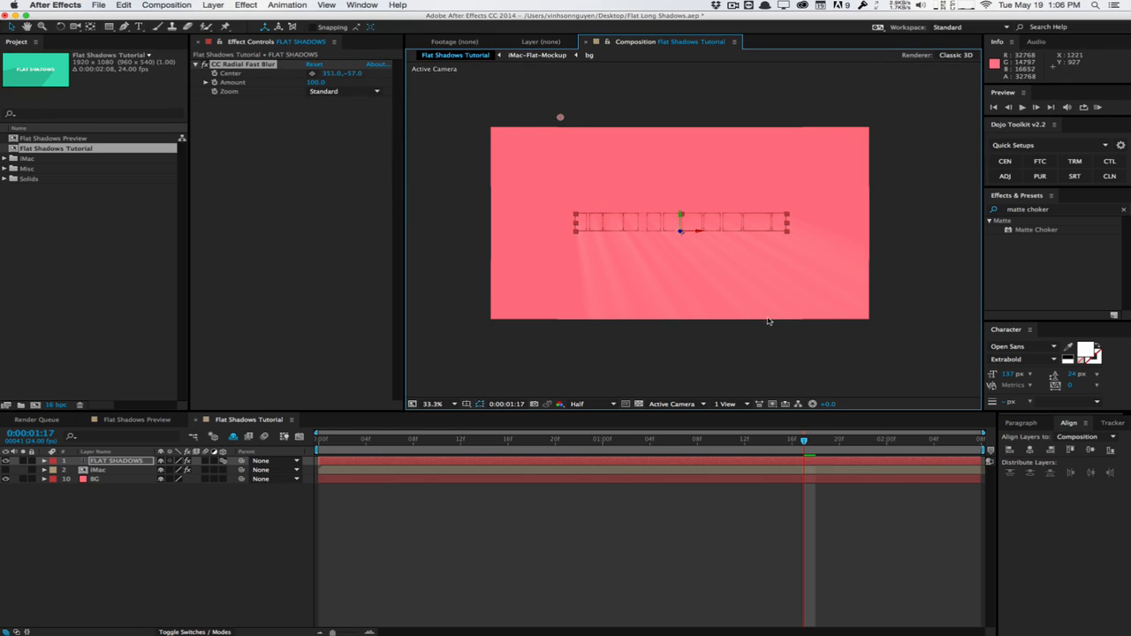
left_click(721, 439)
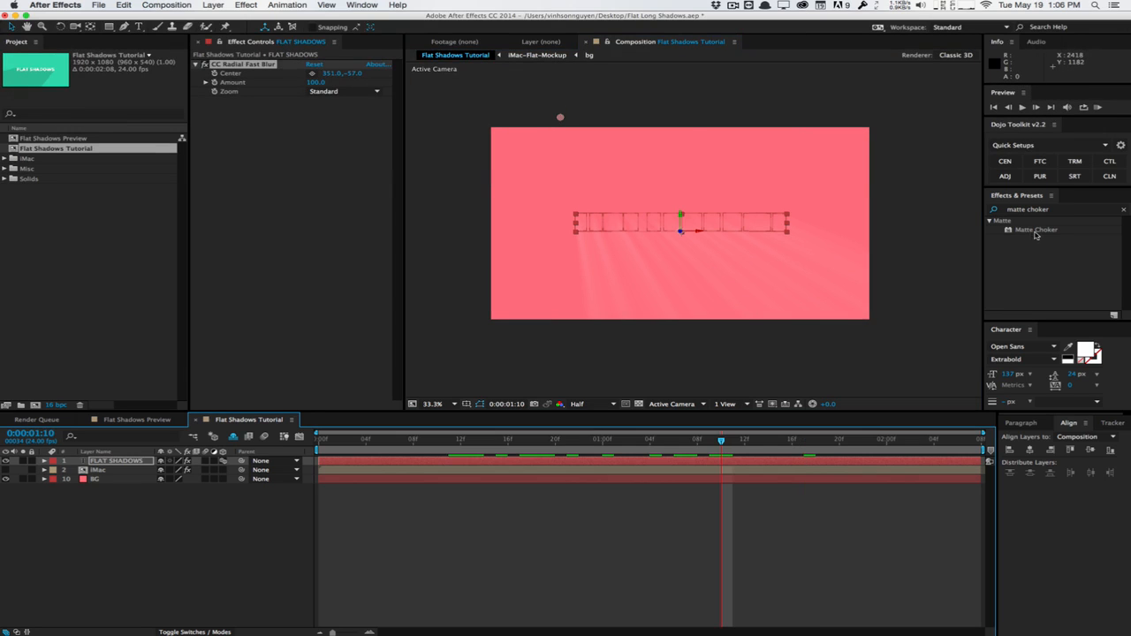
Apply Matte Choker to the text layer with Geometric Softness 1 at 0, Choke 1 at -127, and Gray Level Softness 1 and 2 at 0%
left_click_drag(1036, 230, 319, 250)
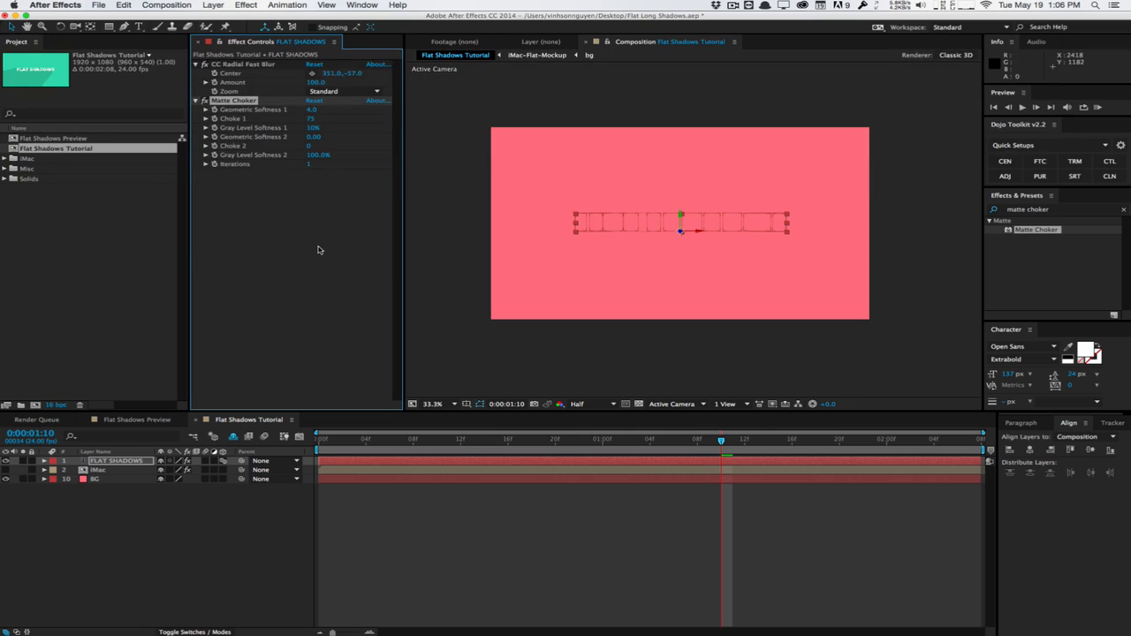
left_click(311, 112)
key("Return")
left_click(312, 128)
type("0")
key("Return")
left_click(317, 155)
type("0")
key("Return")
left_click(304, 119)
left_click_drag(254, 122, 301, 123)
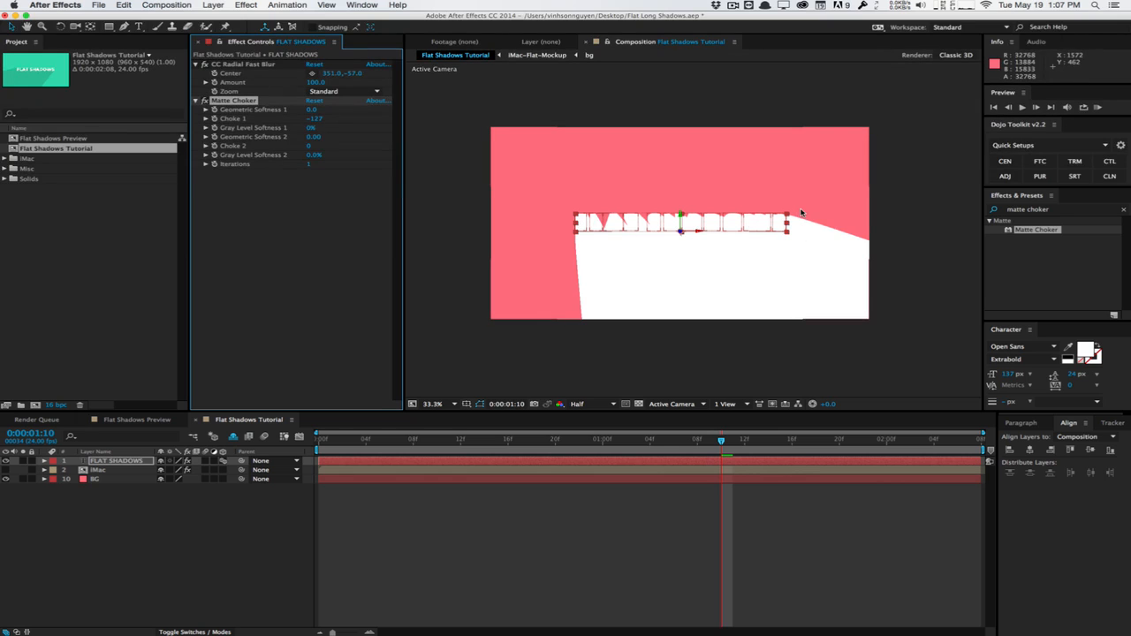
Apply the Fill effect to the text layer and set its color to black
left_click(1062, 209)
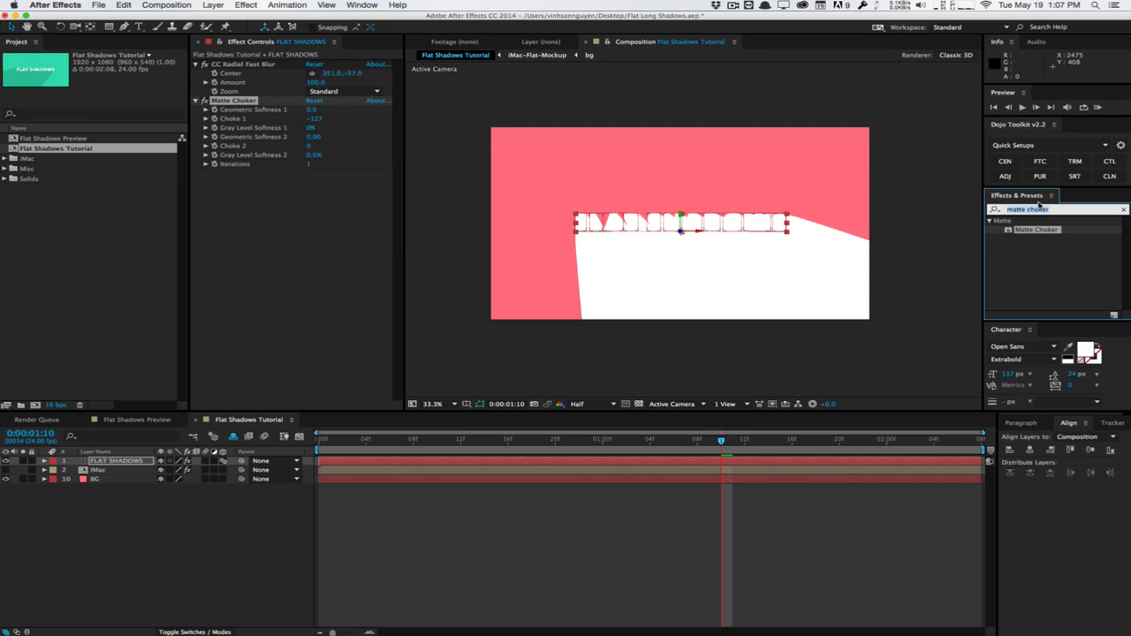
type("fill")
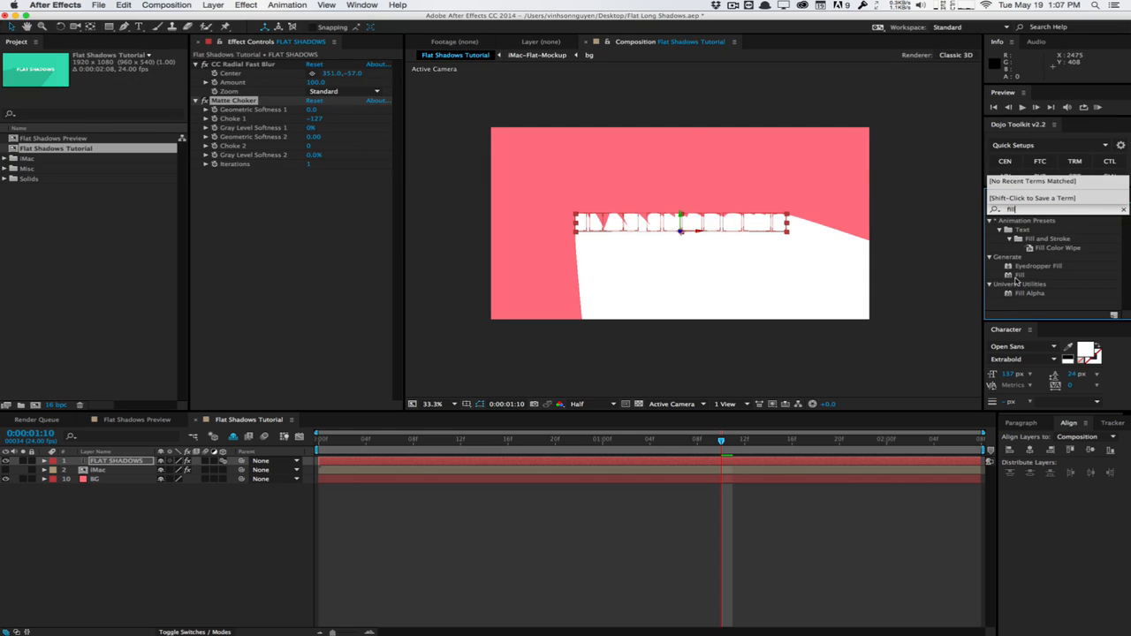
left_click_drag(1018, 275, 325, 274)
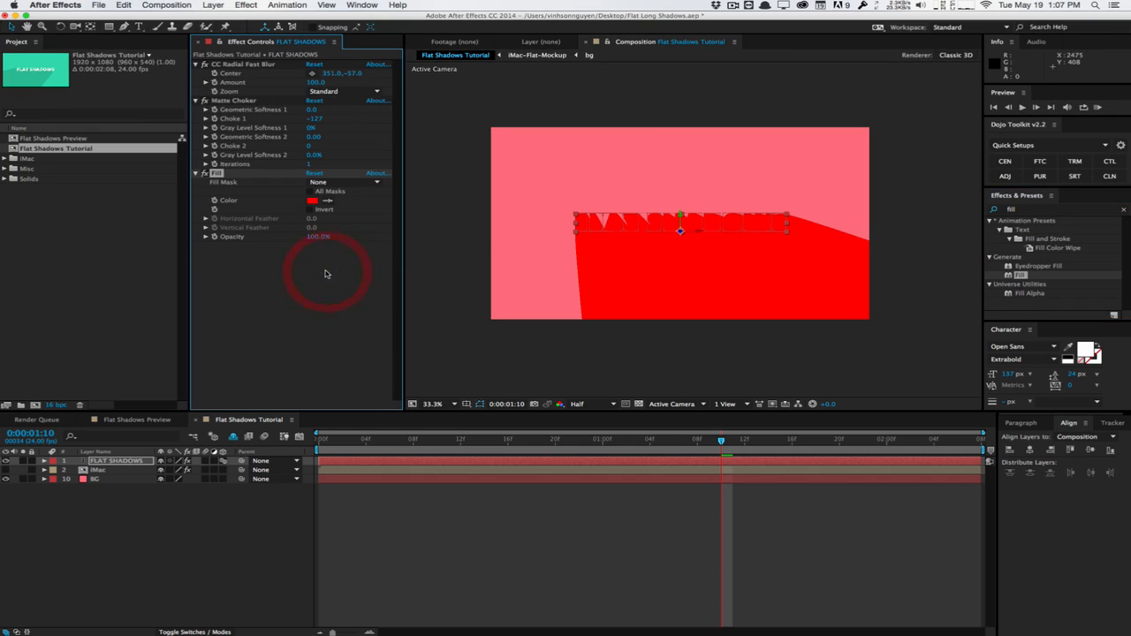
left_click(312, 201)
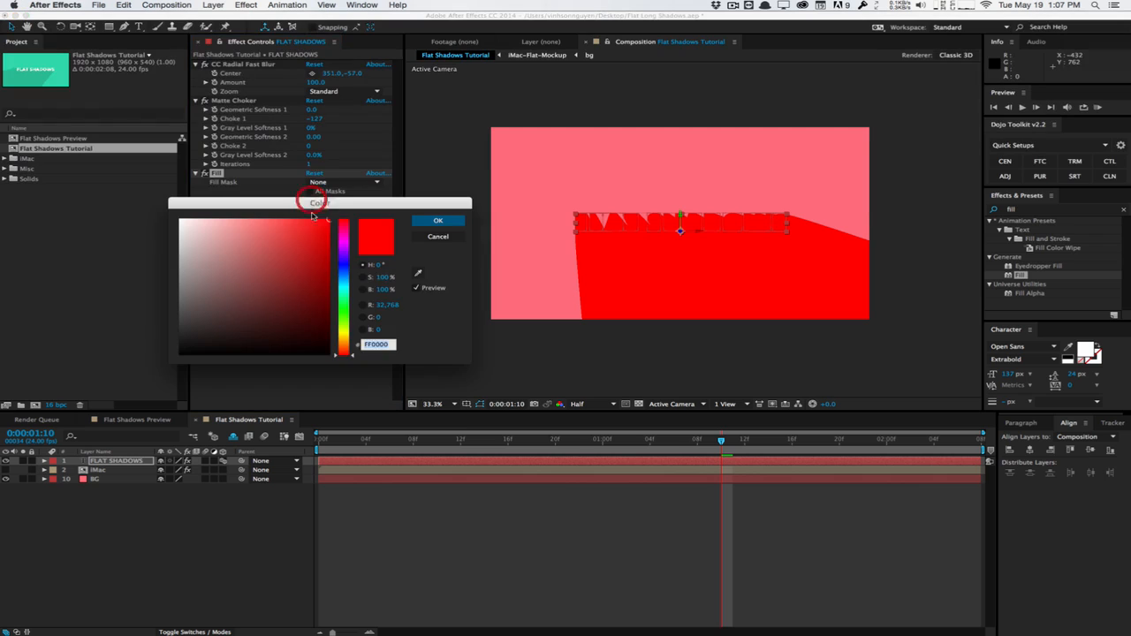
left_click_drag(242, 321, 100, 403)
left_click(422, 220)
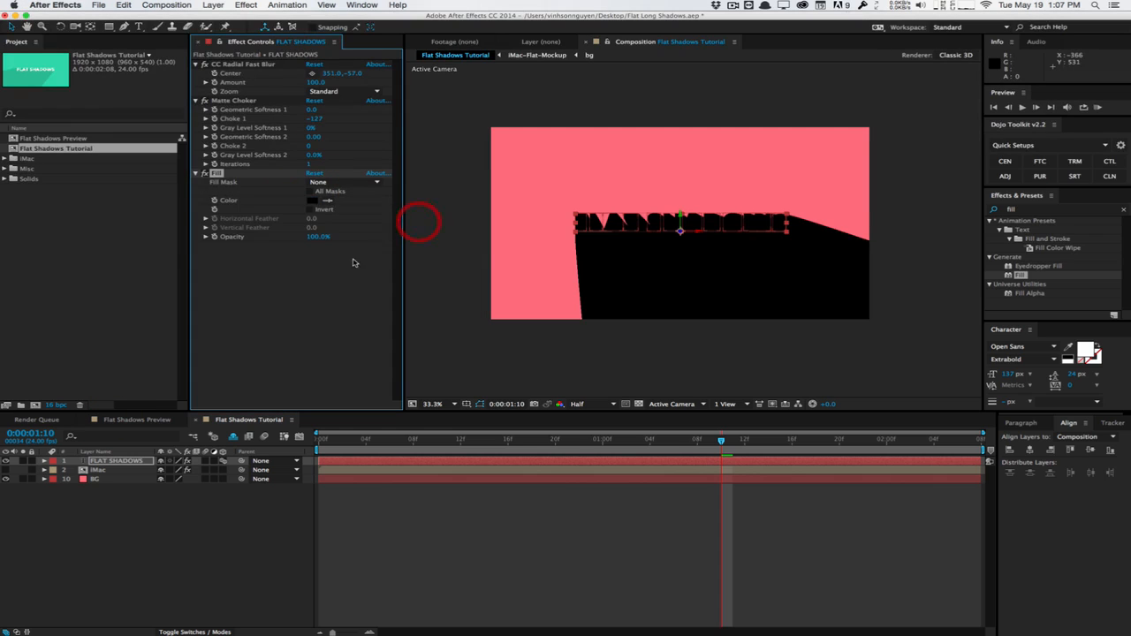
Set the Fill effect's Opacity to 25% and deselect the text layer
left_click(332, 267)
left_click(317, 237)
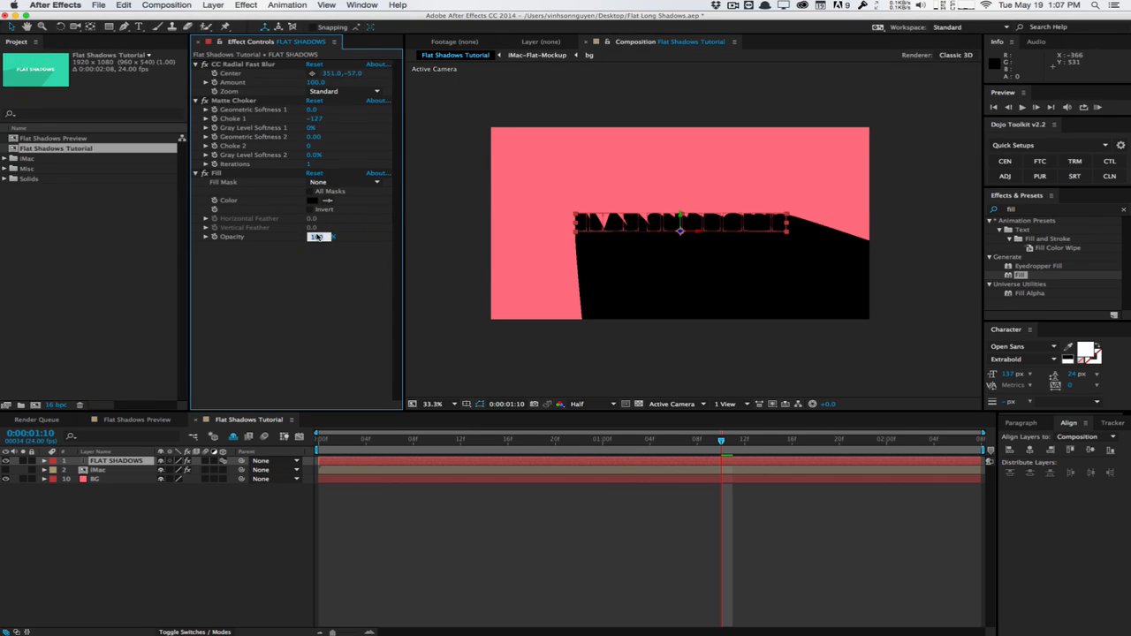
type("25")
key("Return")
left_click(583, 281)
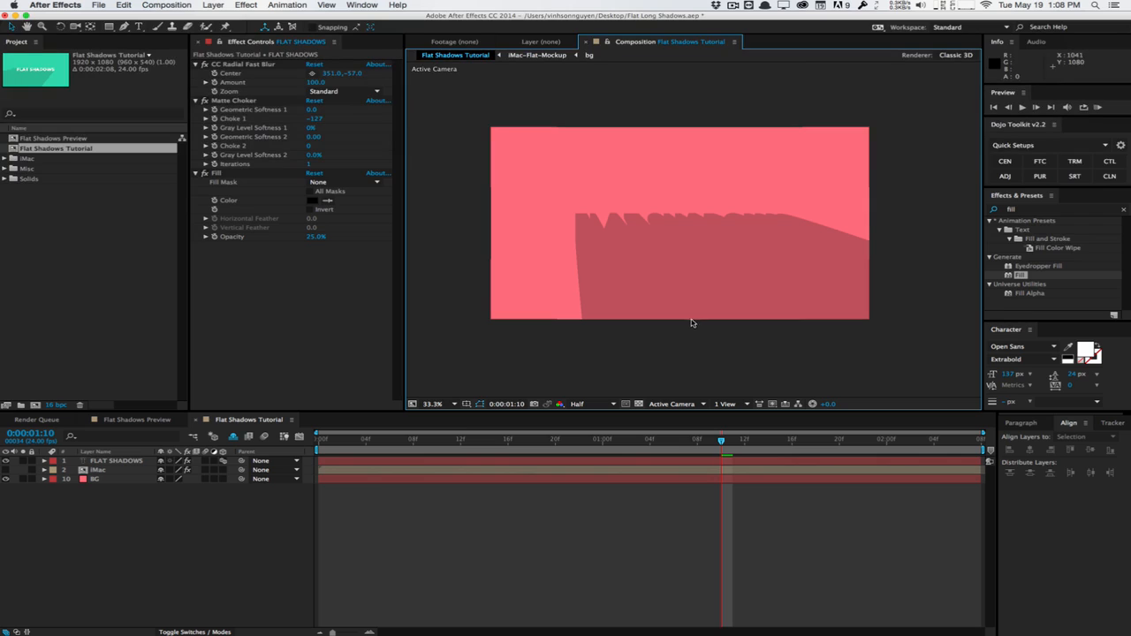
Duplicate the FLAT SHADOWS layer and remove all effects from the duplicate
left_click(128, 463)
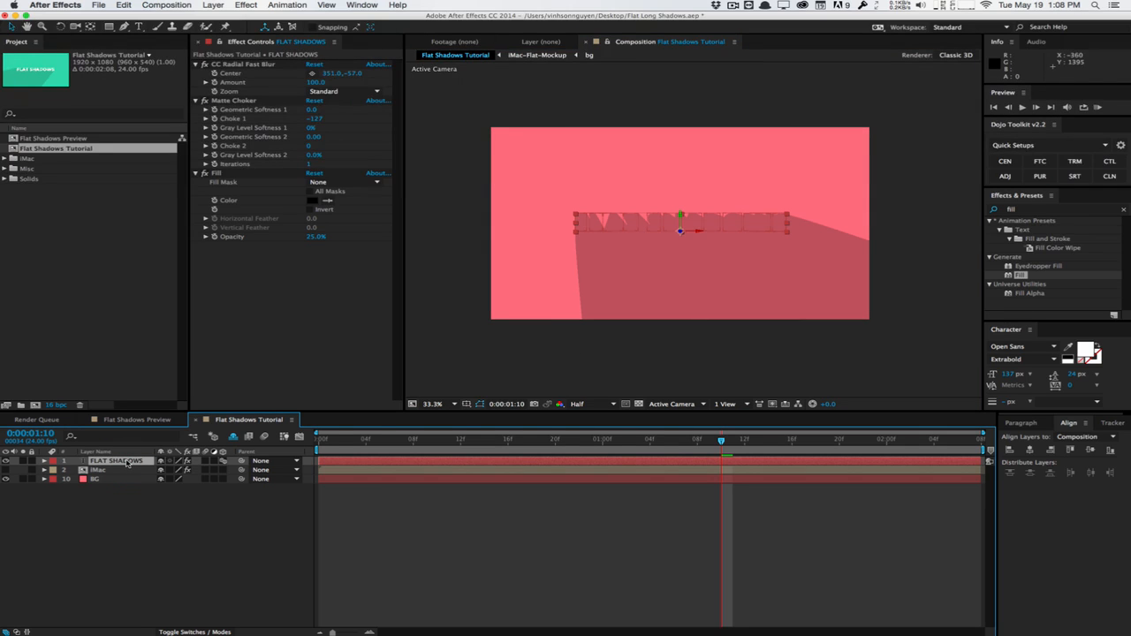
key("super+d")
left_click(220, 316)
key("super+a")
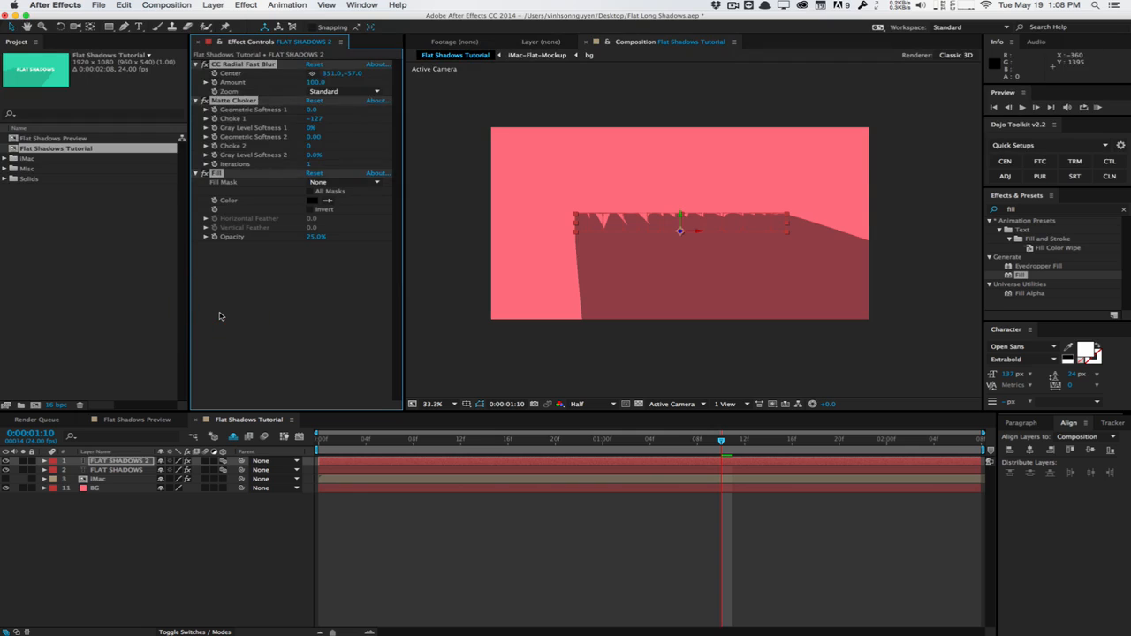
key("Delete")
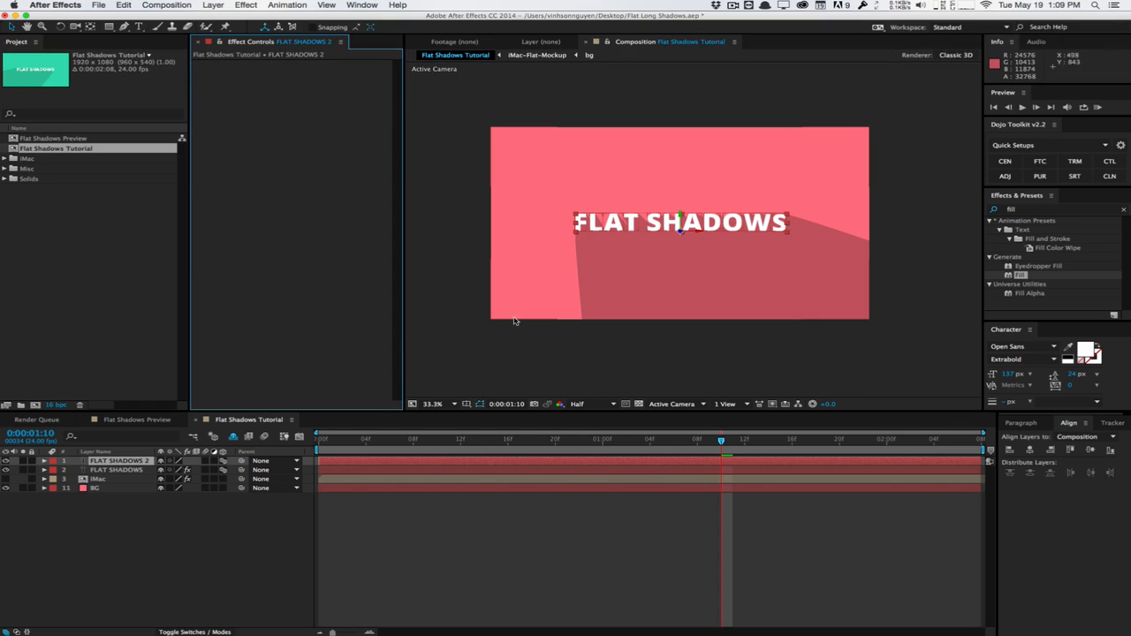
Delete the duplicated text layer, FLAT SHADOWS 2
left_click(133, 462)
key("Delete")
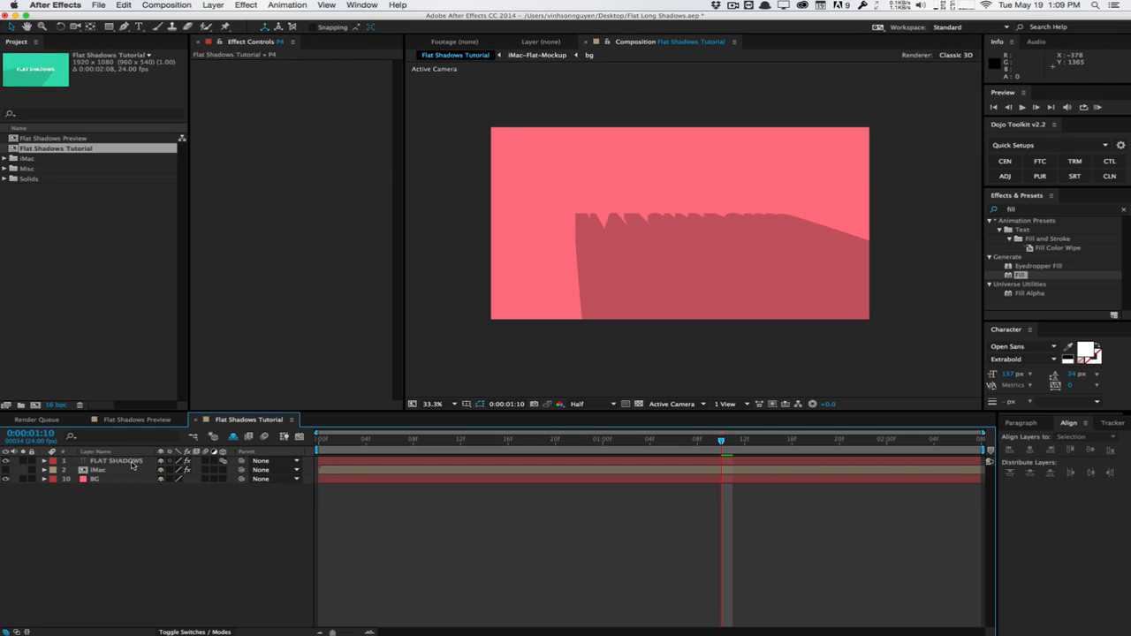
Apply CC Composite to the FLAT SHADOWS layer after Fill and turn off its RGB Only option
left_click(132, 461)
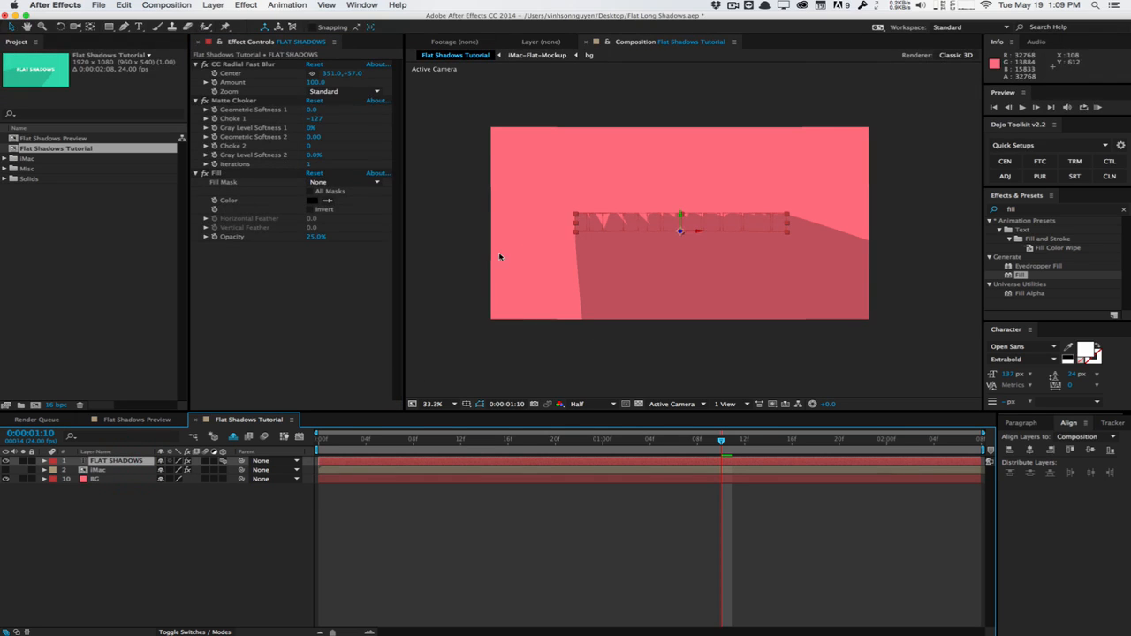
left_click_drag(1080, 211, 890, 206)
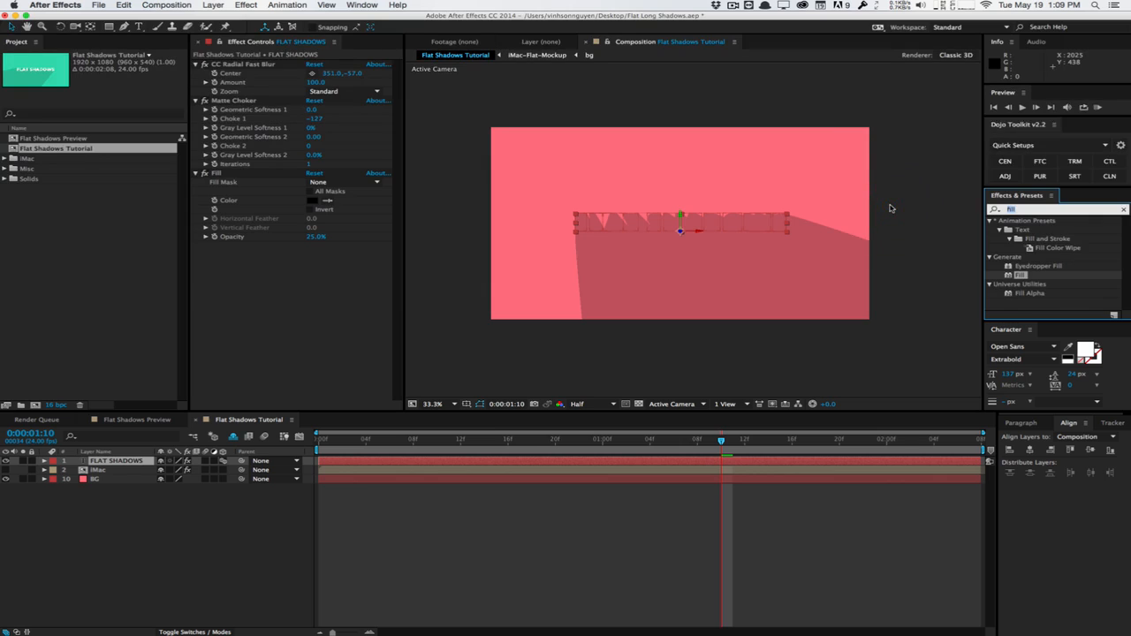
type("cc composite")
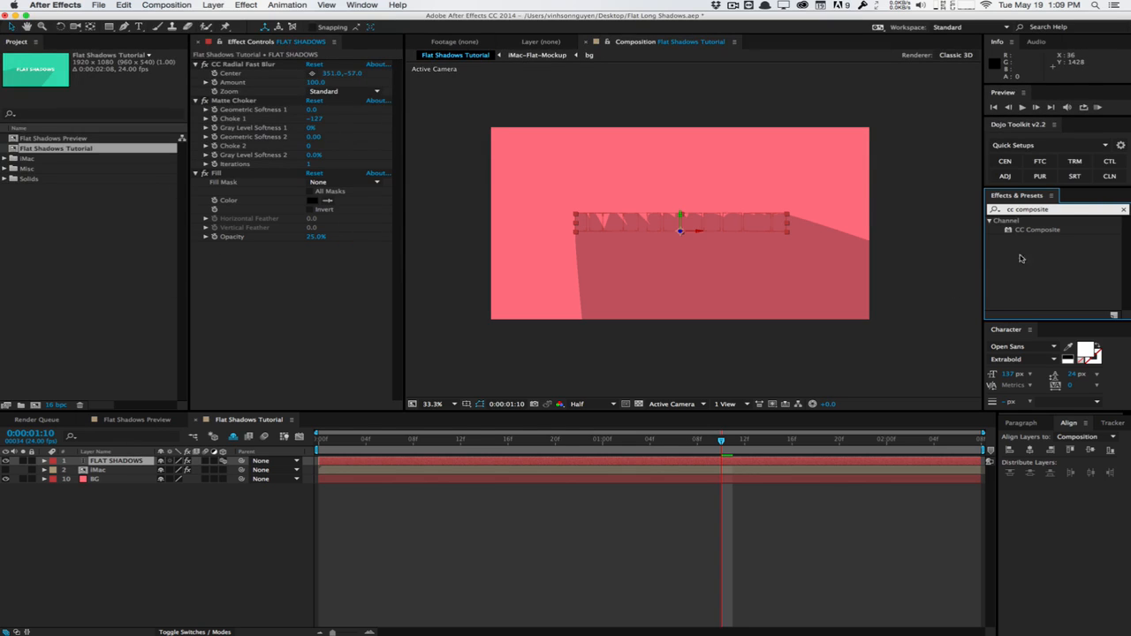
left_click_drag(1043, 231, 299, 315)
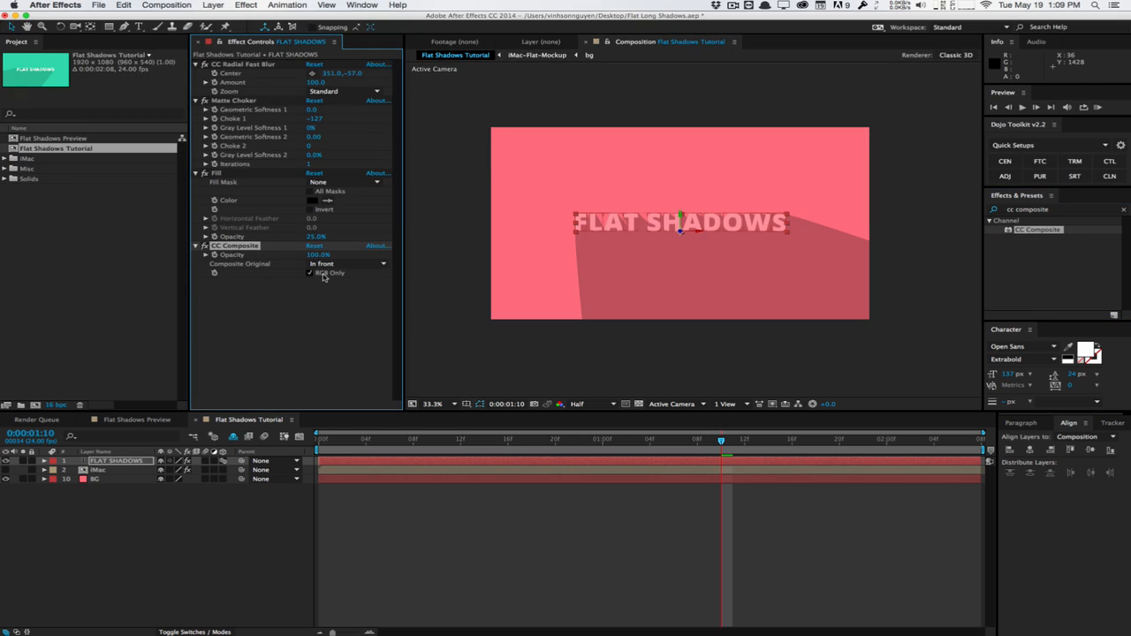
left_click(310, 274)
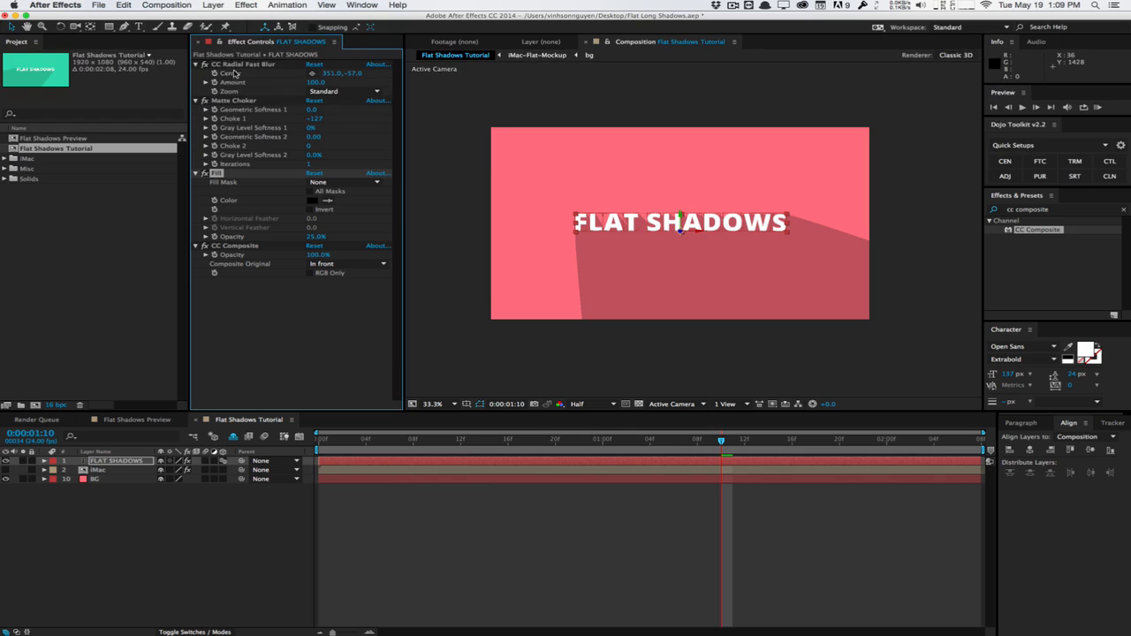
Scrub through the composition's timeline to preview the animated FLAT SHADOWS text with its long shadow
left_click(236, 66, "shift")
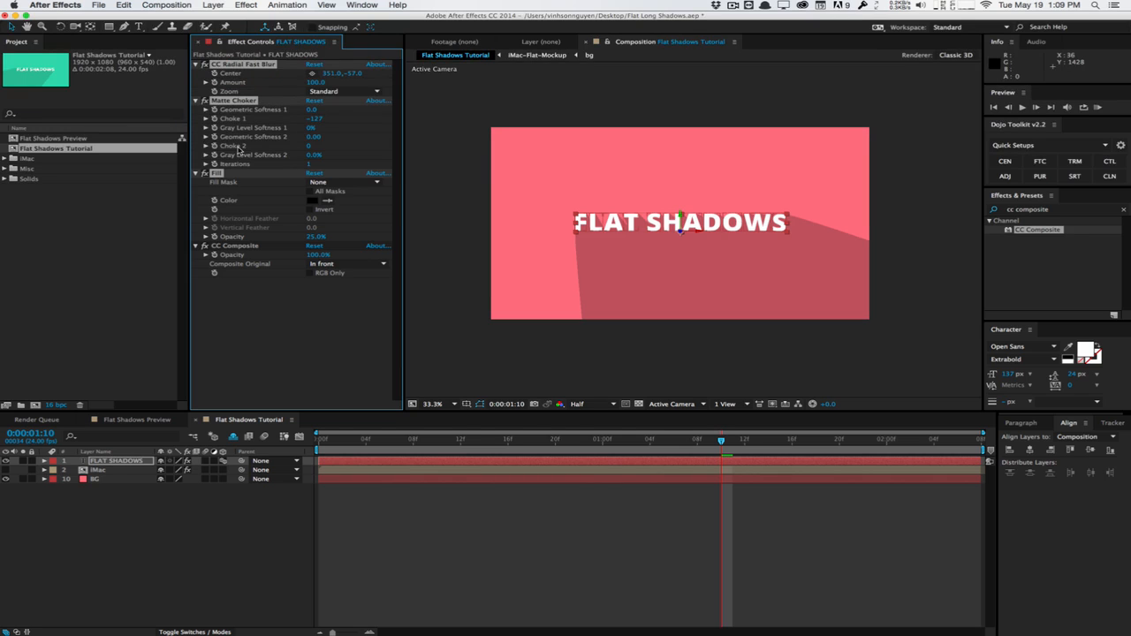
left_click(127, 460)
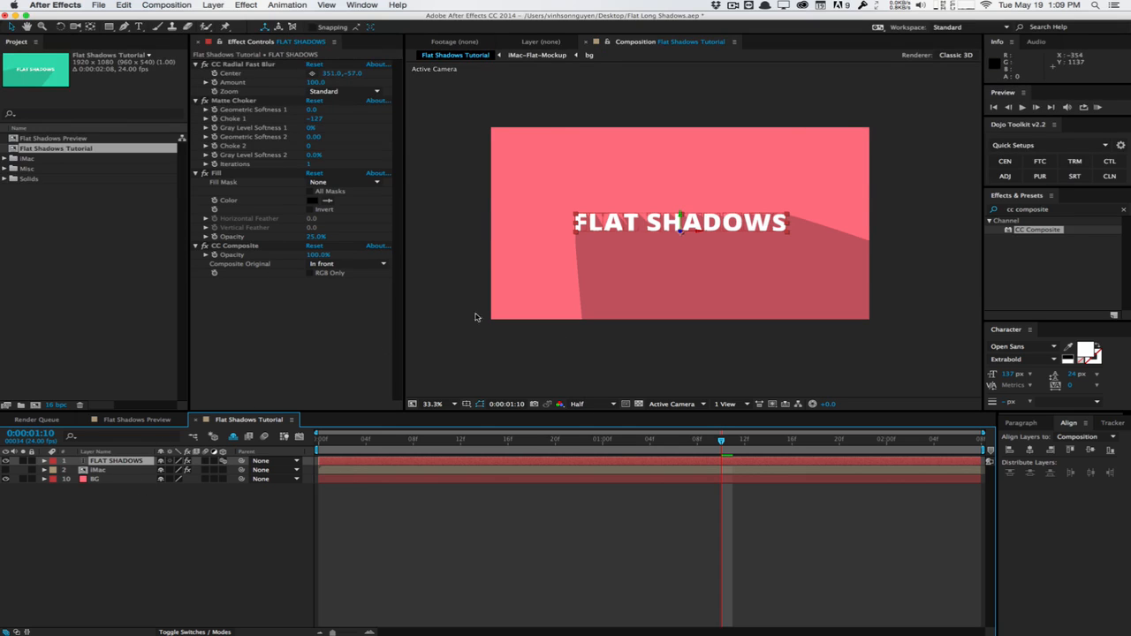
left_click_drag(342, 439, 793, 400)
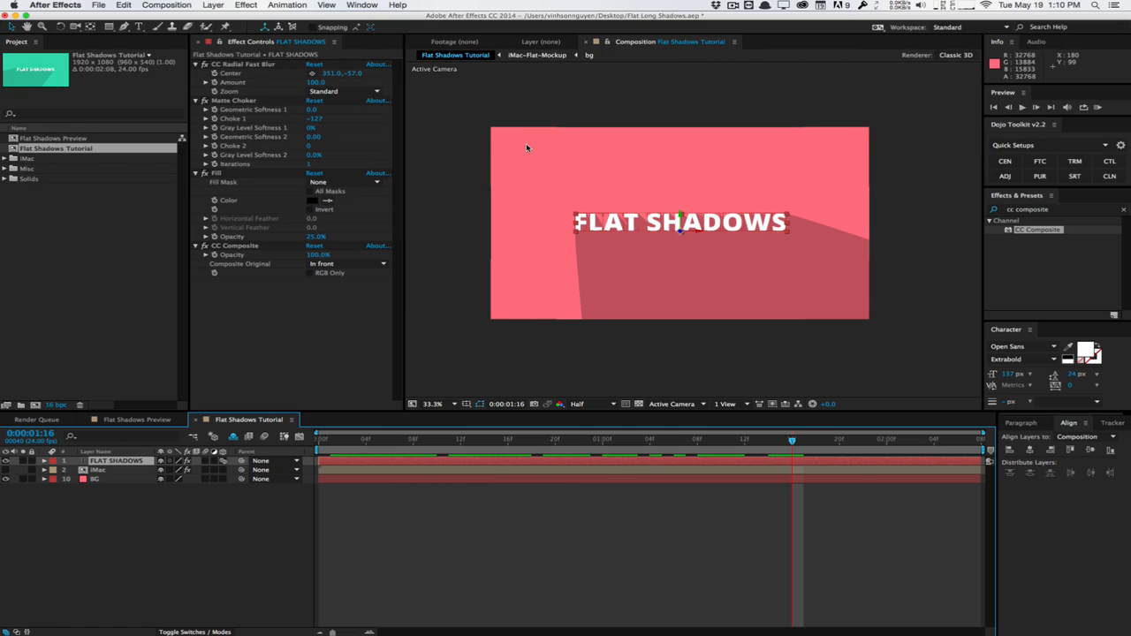
left_click(319, 440)
left_click_drag(319, 441, 496, 439)
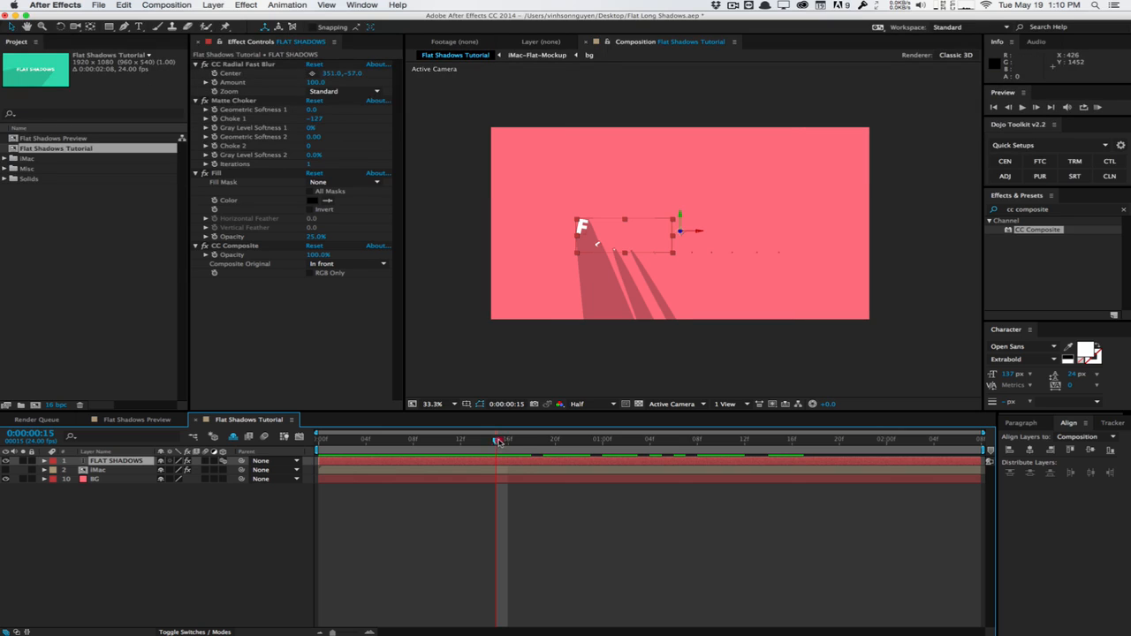
left_click_drag(500, 441, 740, 402)
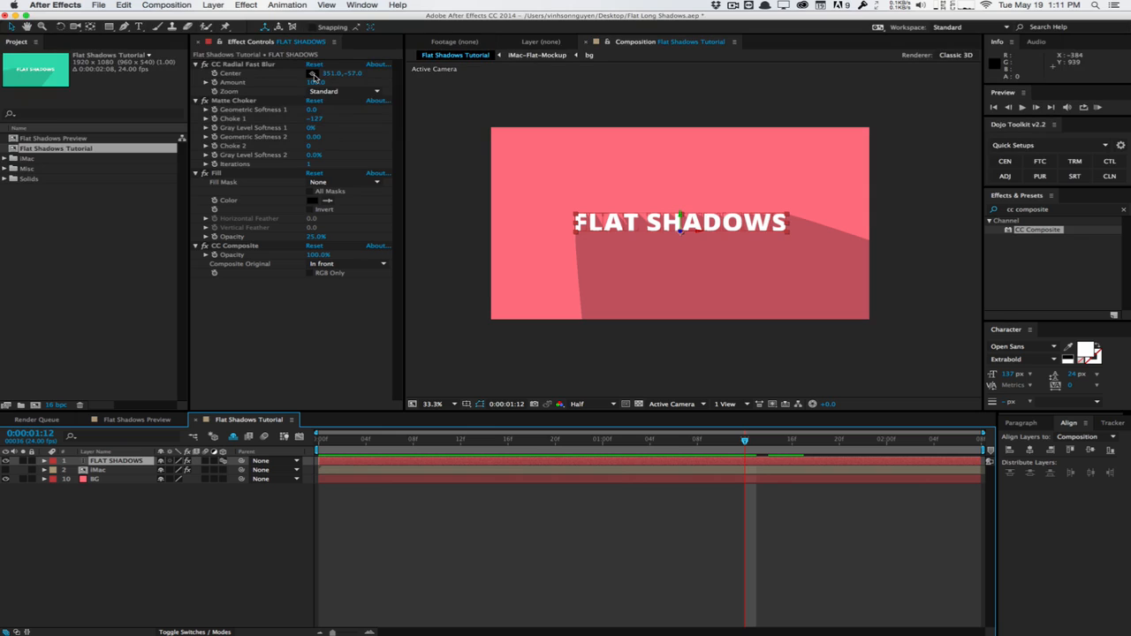
Move the CC Radial Fast Blur center of FLAT SHADOWS to -45, -84, outside the frame's upper-left corner, and deselect the layer
left_click(314, 78)
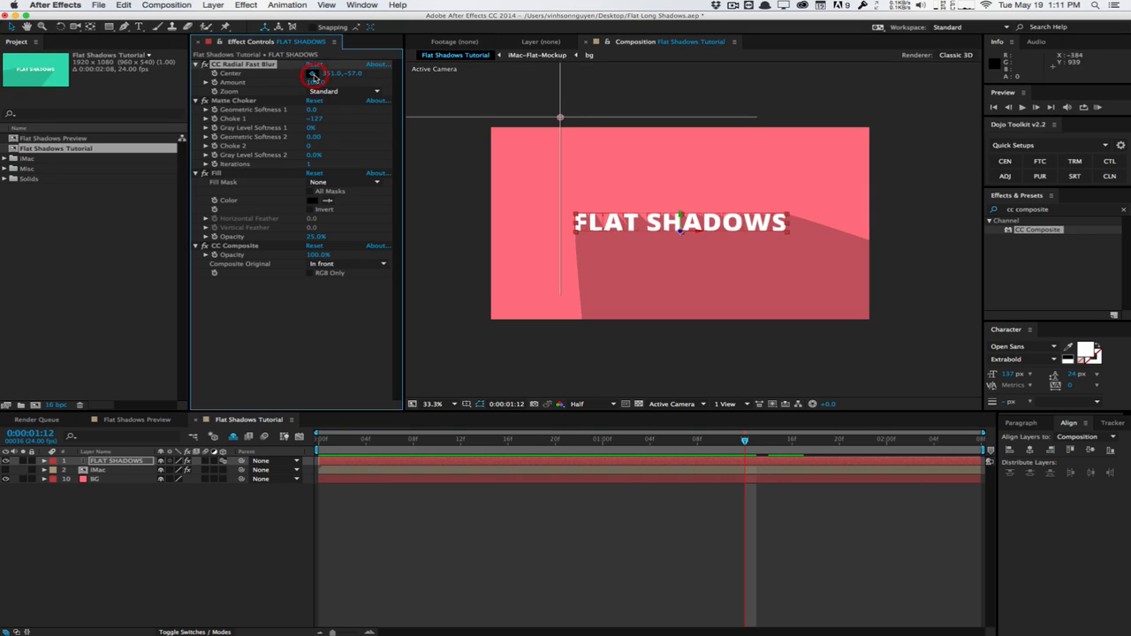
left_click(482, 113)
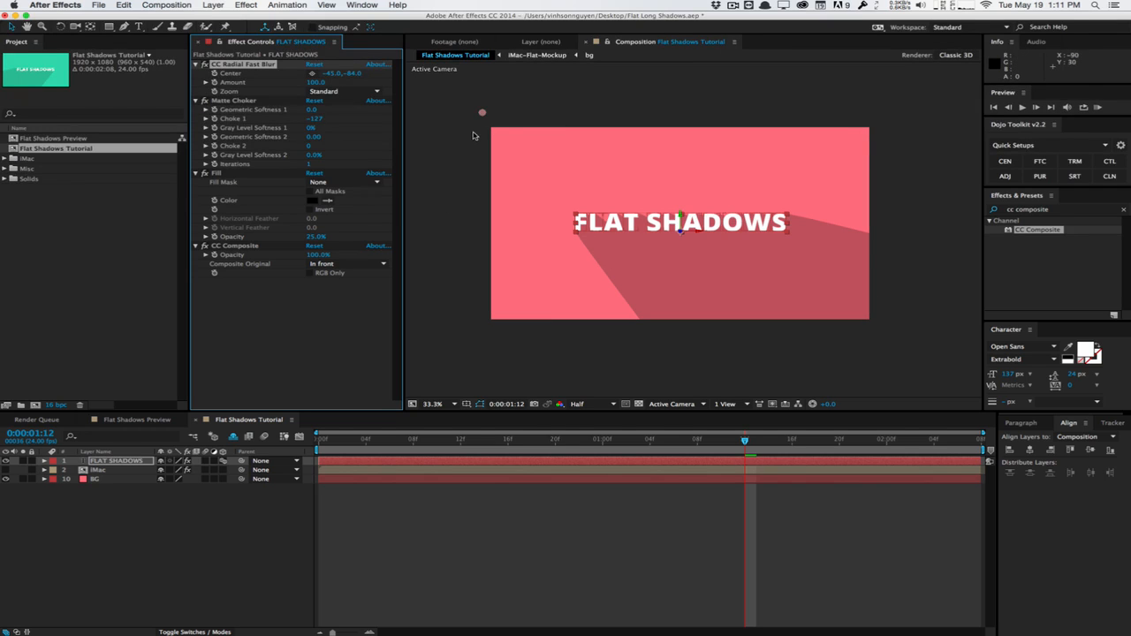
left_click(692, 92)
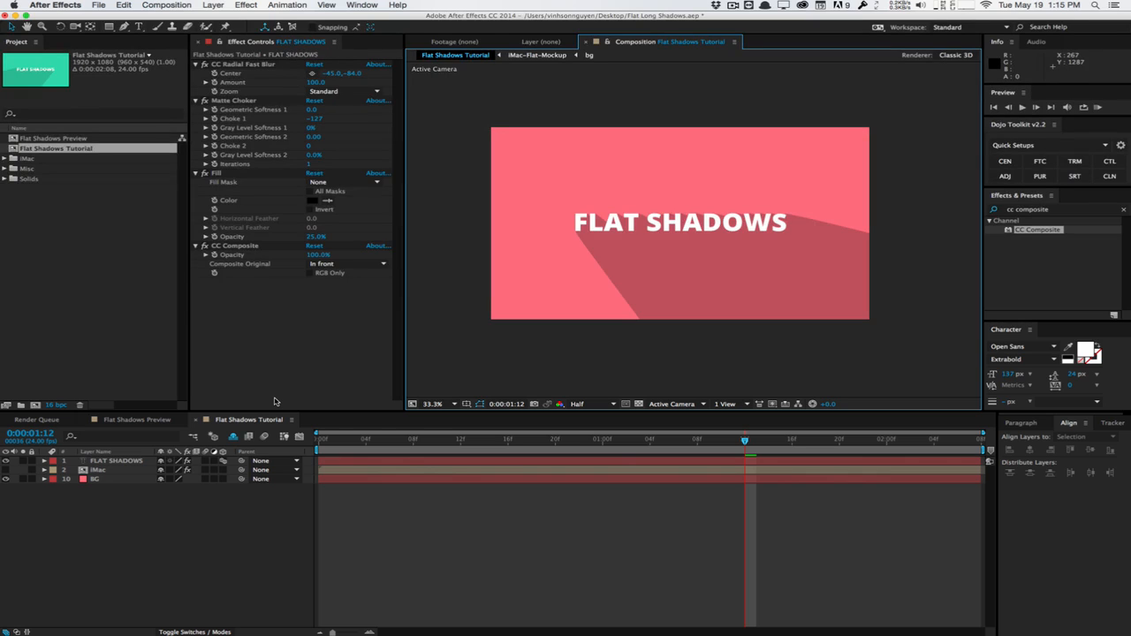
Select and copy CC Radial Fast Blur, Matte Choker, Fill and CC Composite from the FLAT SHADOWS layer
left_click(282, 339)
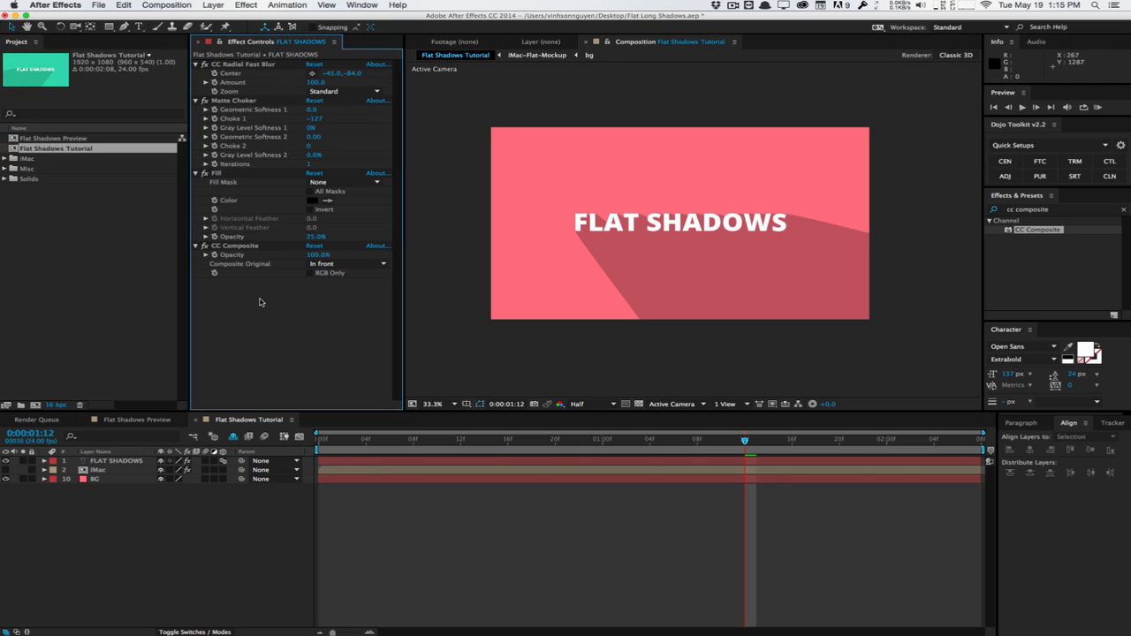
left_click(254, 246)
left_click(265, 64, "shift")
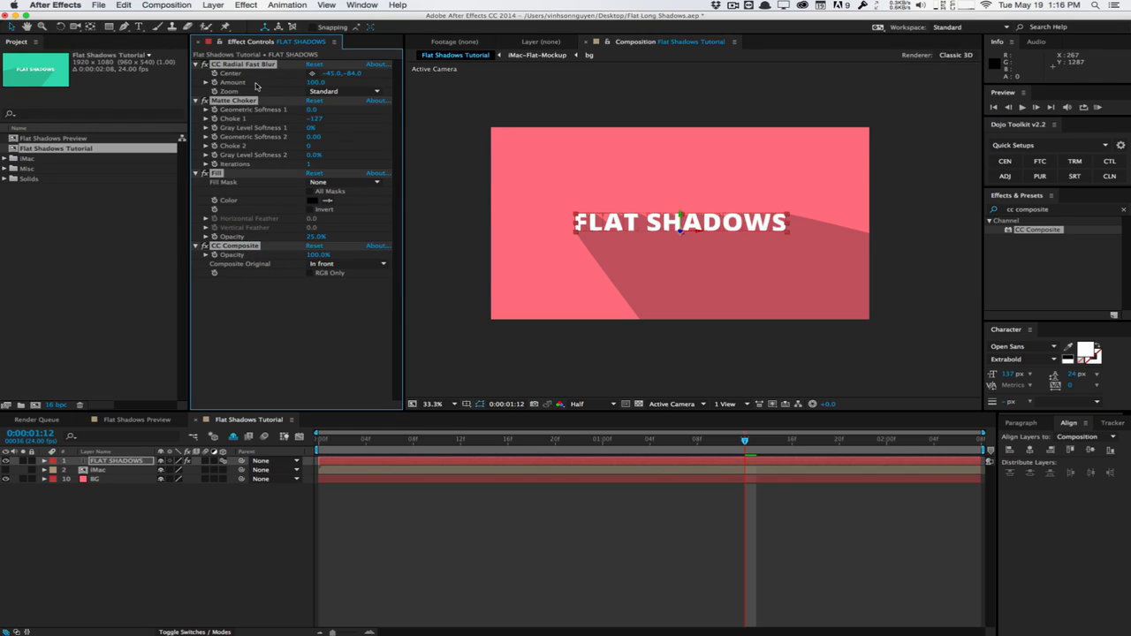
Show the iMac layer instead of the FLAT SHADOWS layer and paste the four copied effects onto it
left_click(6, 460)
left_click(6, 469)
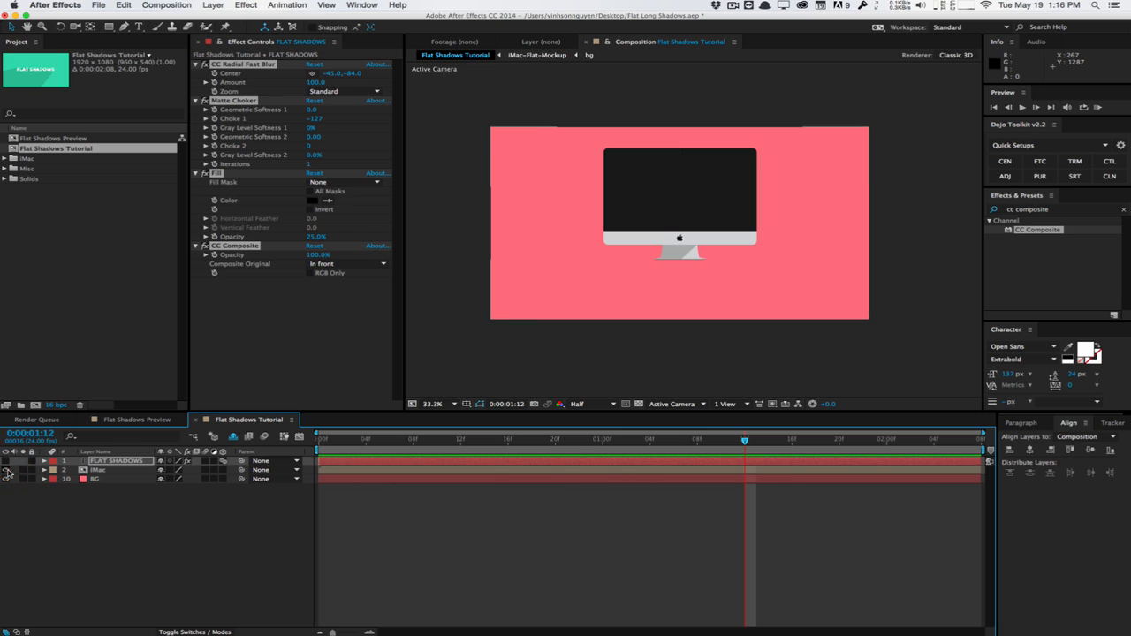
left_click(269, 292)
left_click(105, 470)
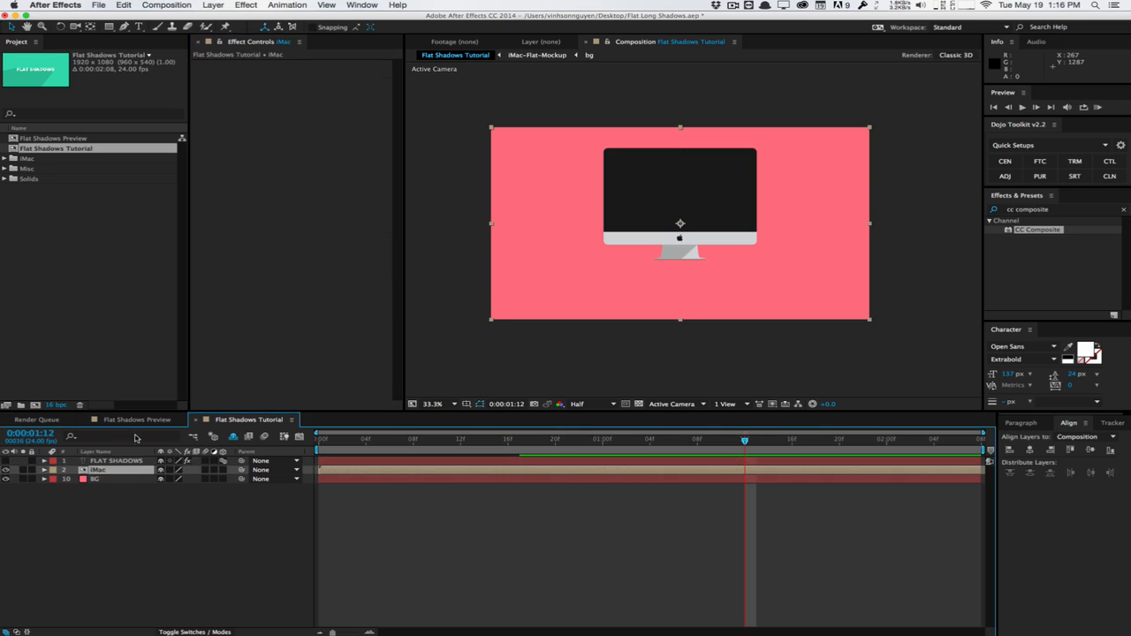
key("cmd+v")
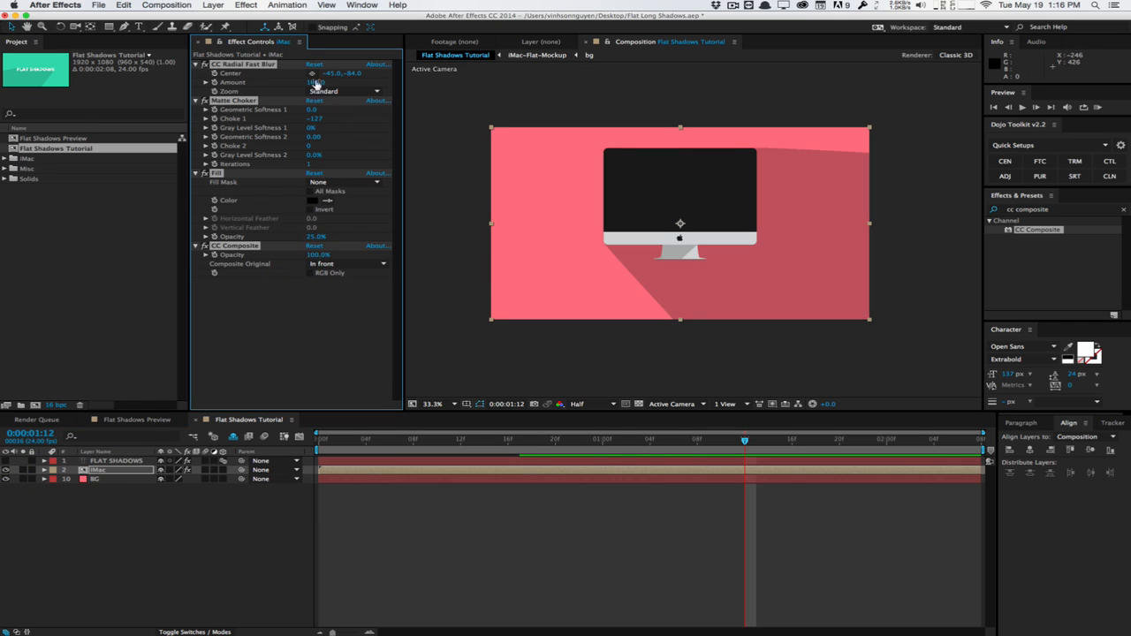
Move the iMac layer's CC Radial Fast Blur center to about 1977, -249, beyond the frame's upper-right corner
left_click(310, 76)
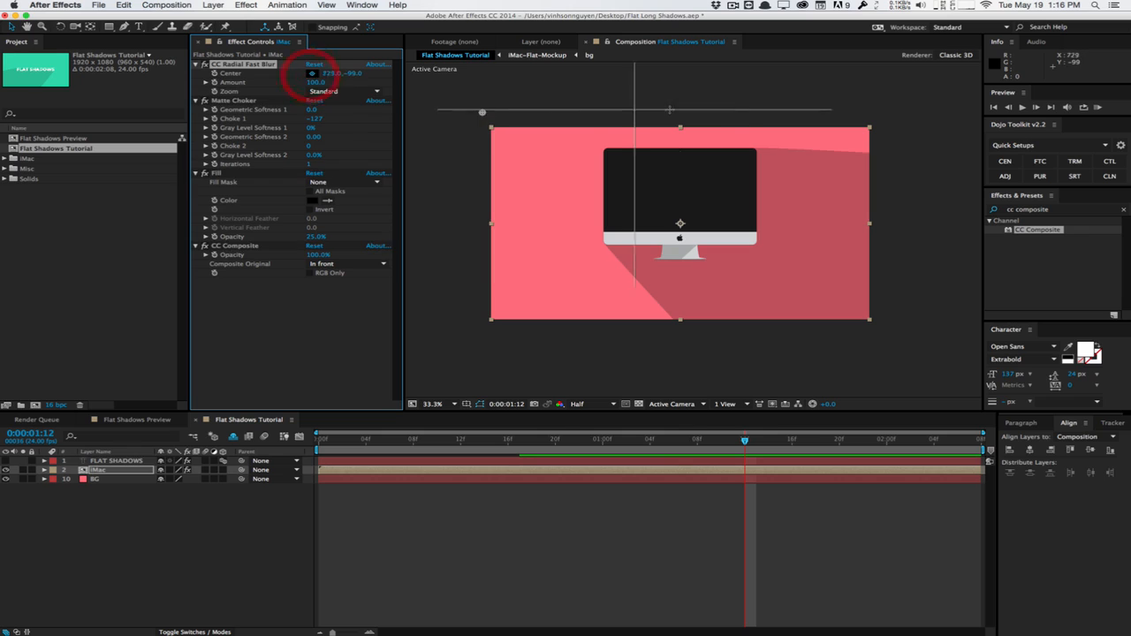
left_click_drag(742, 109, 833, 88)
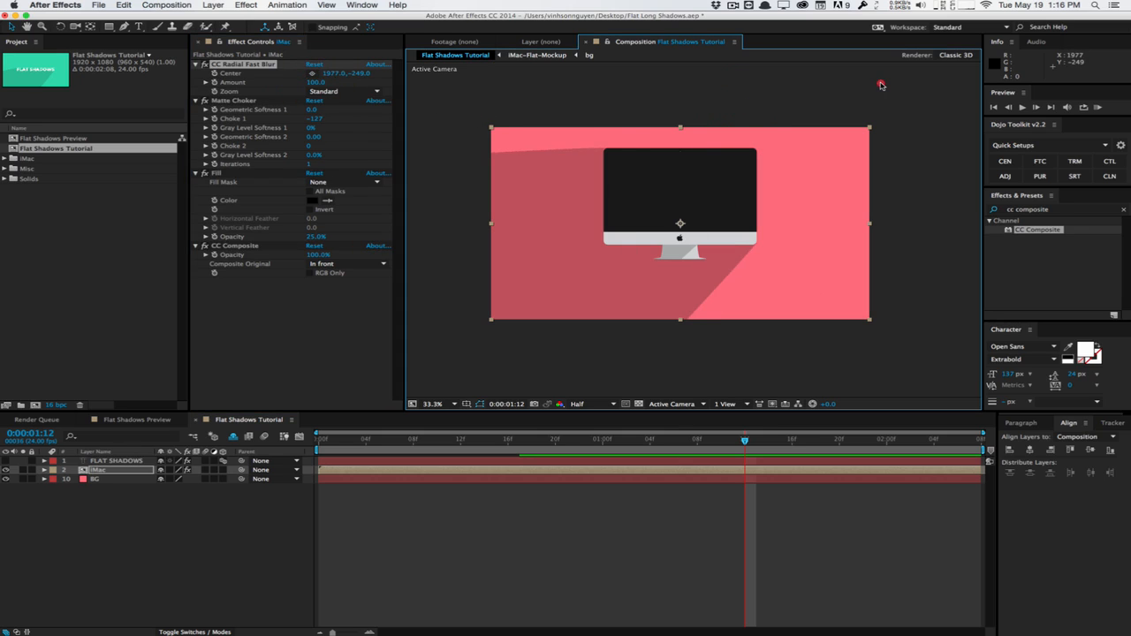